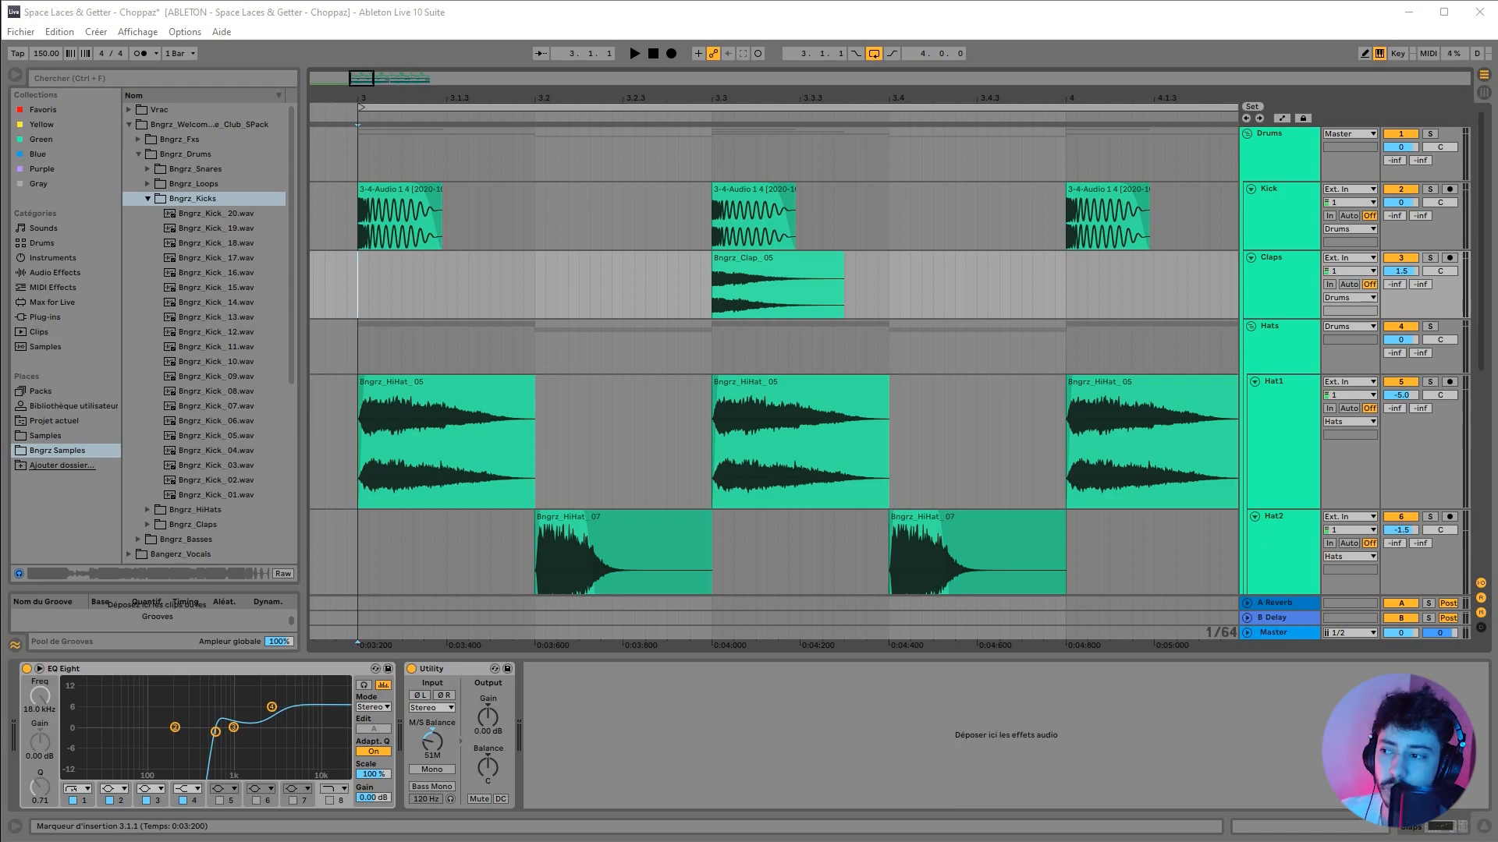
Step: Inspect the Kick track's effect chain, expanding and collapsing its Frequency Shifter
key(plus)
key(plus)
key(plus)
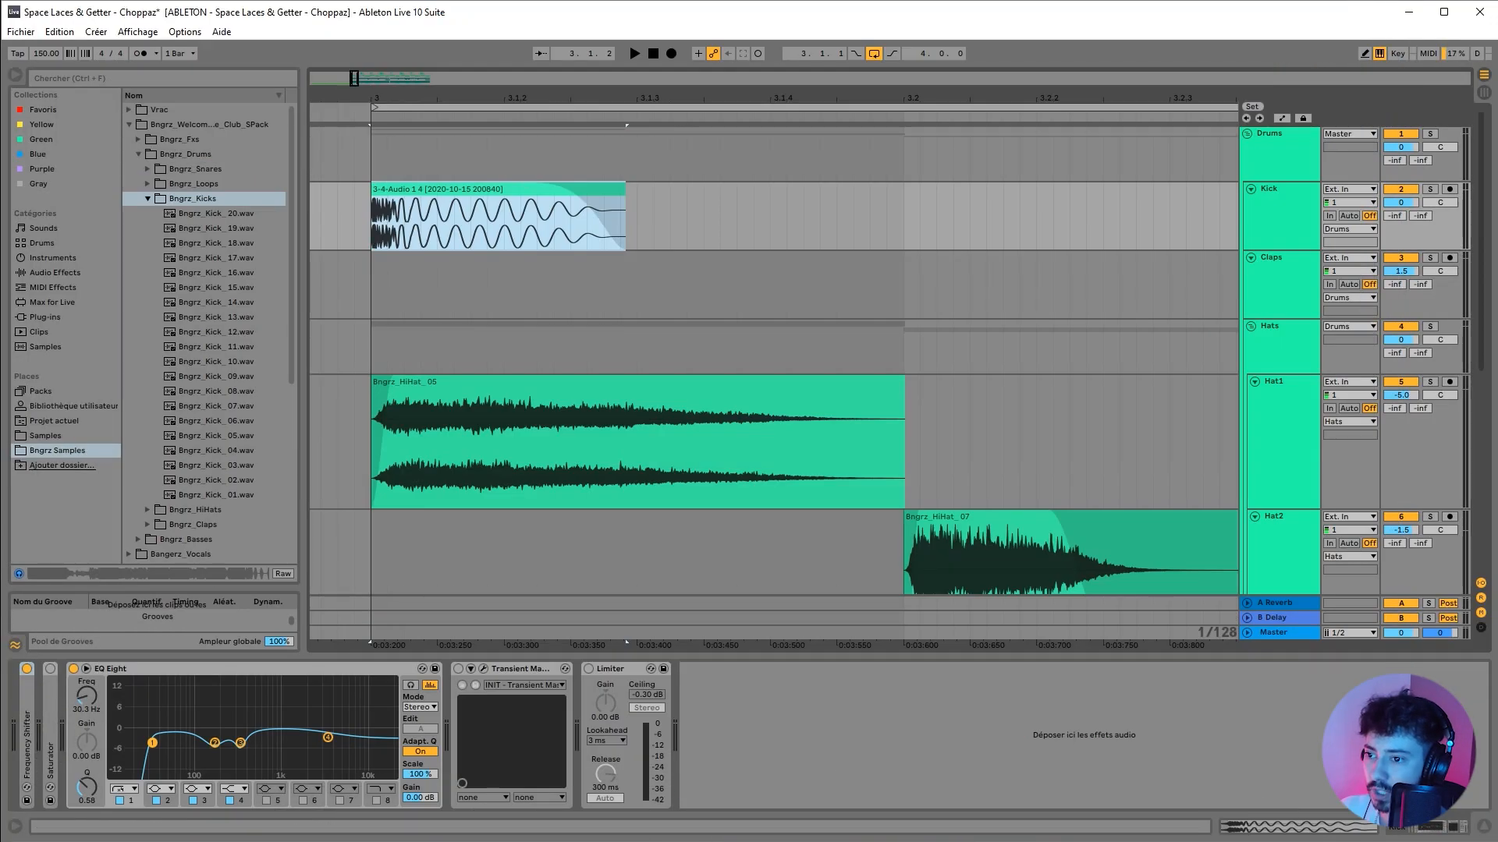
click(1280, 205)
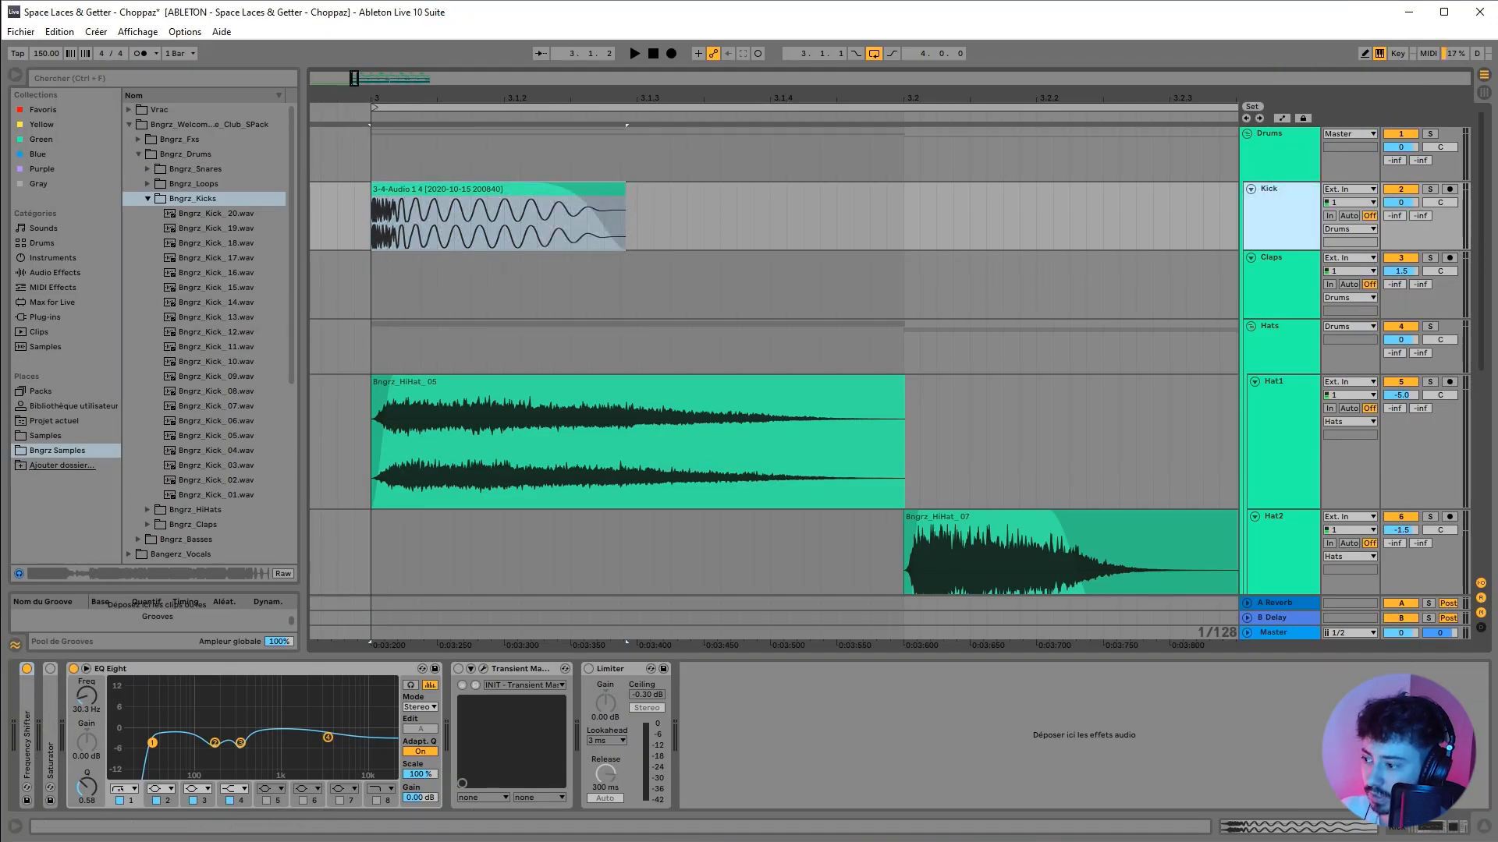
double_click(26, 737)
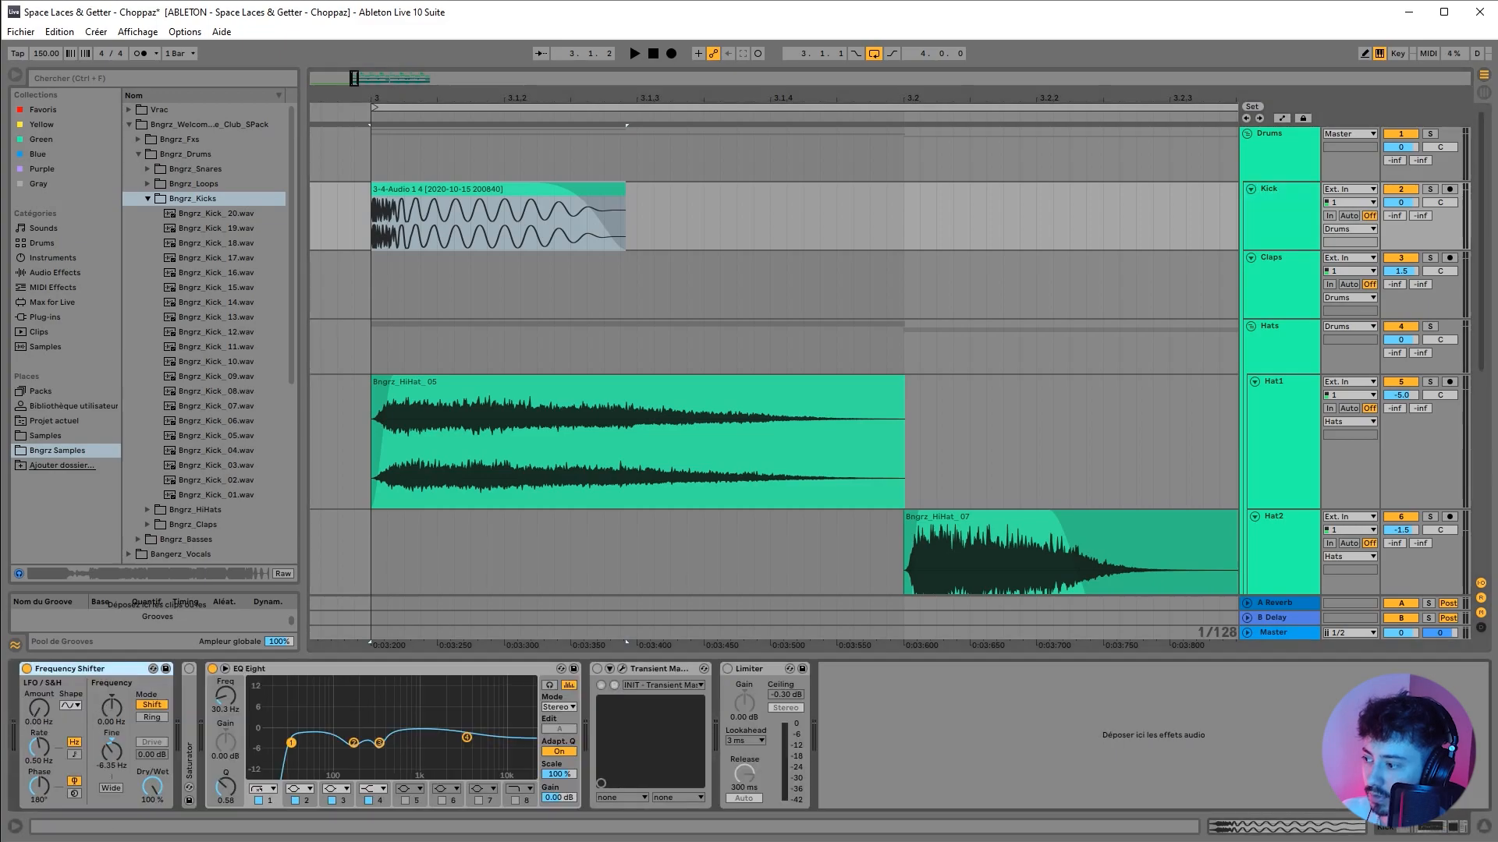
double_click(70, 669)
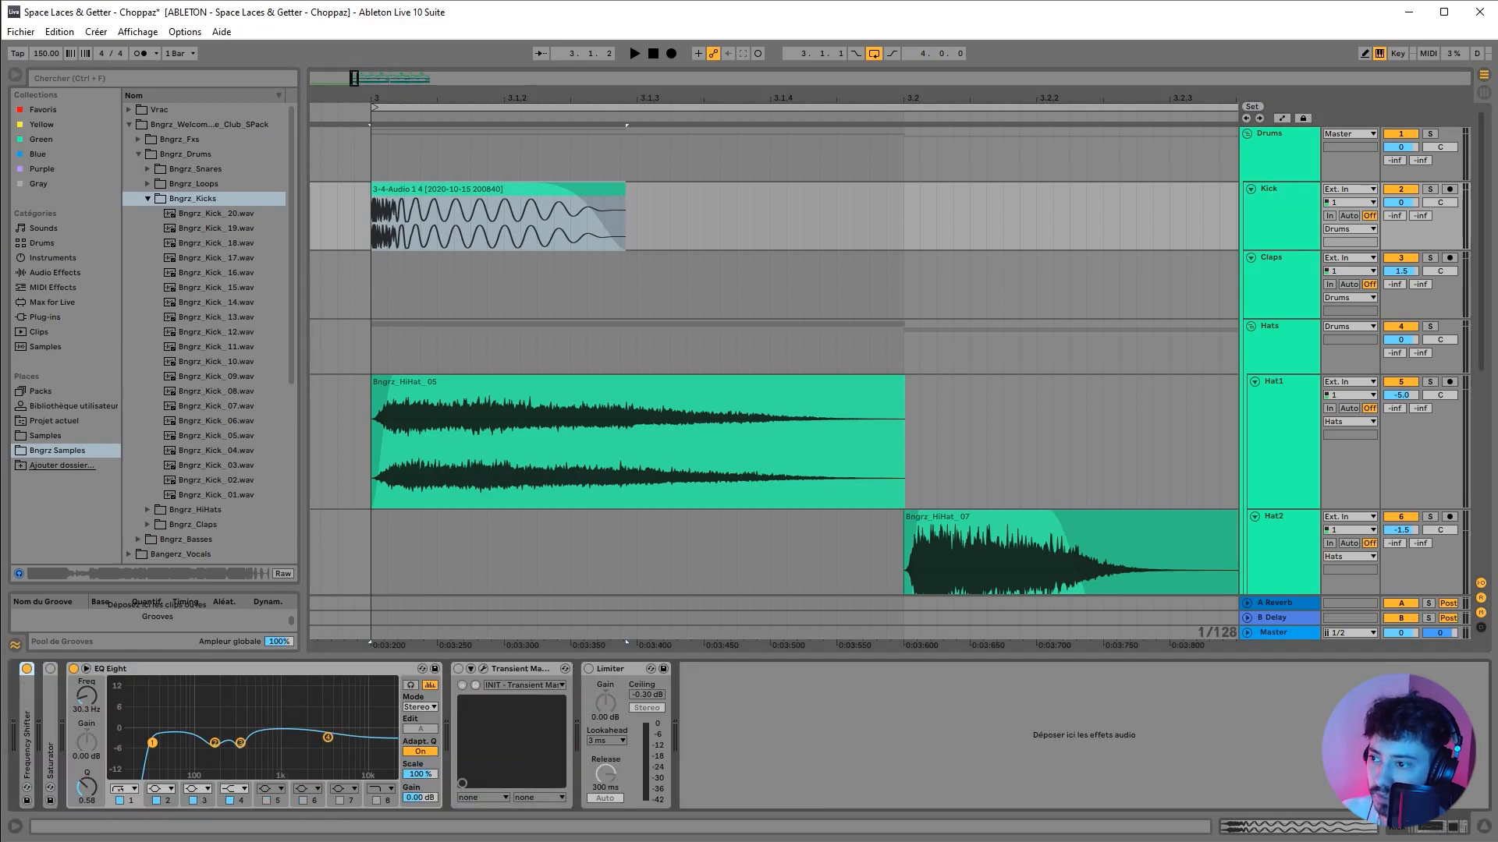
Step: Solo the Kick track and listen to the kick on its own
key(space)
click(1429, 189)
key(space)
Step: Audition the Claps track in solo and slightly lower the frequency of its EQ Eight low-cut band
scroll(533, 312, right, 3)
ctrl+scroll(533, 312, down, 5)
click(769, 258)
click(1430, 257)
key(space)
key(space)
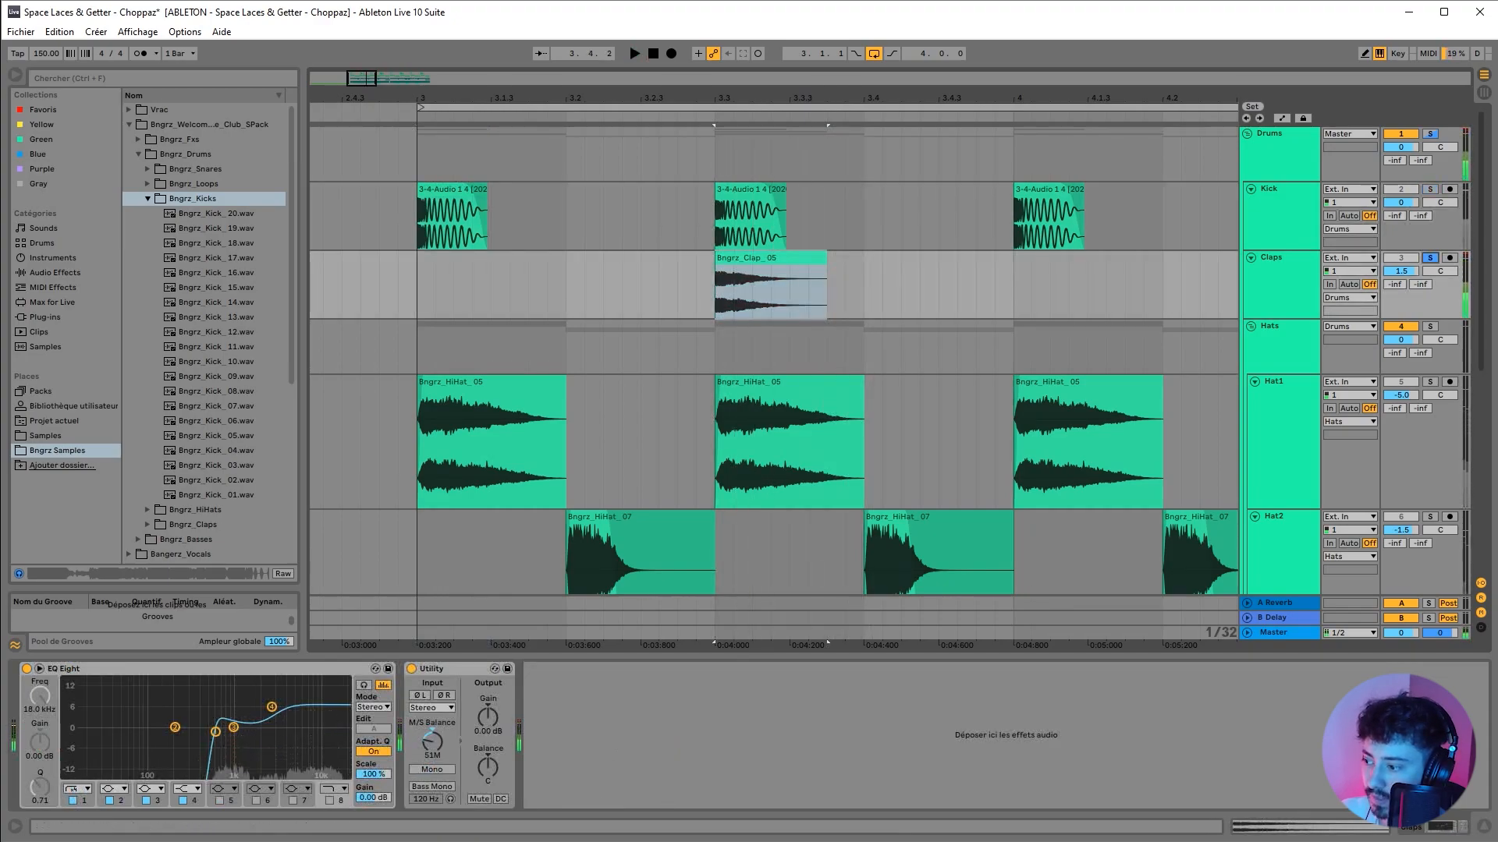
drag(215, 731, 211, 733)
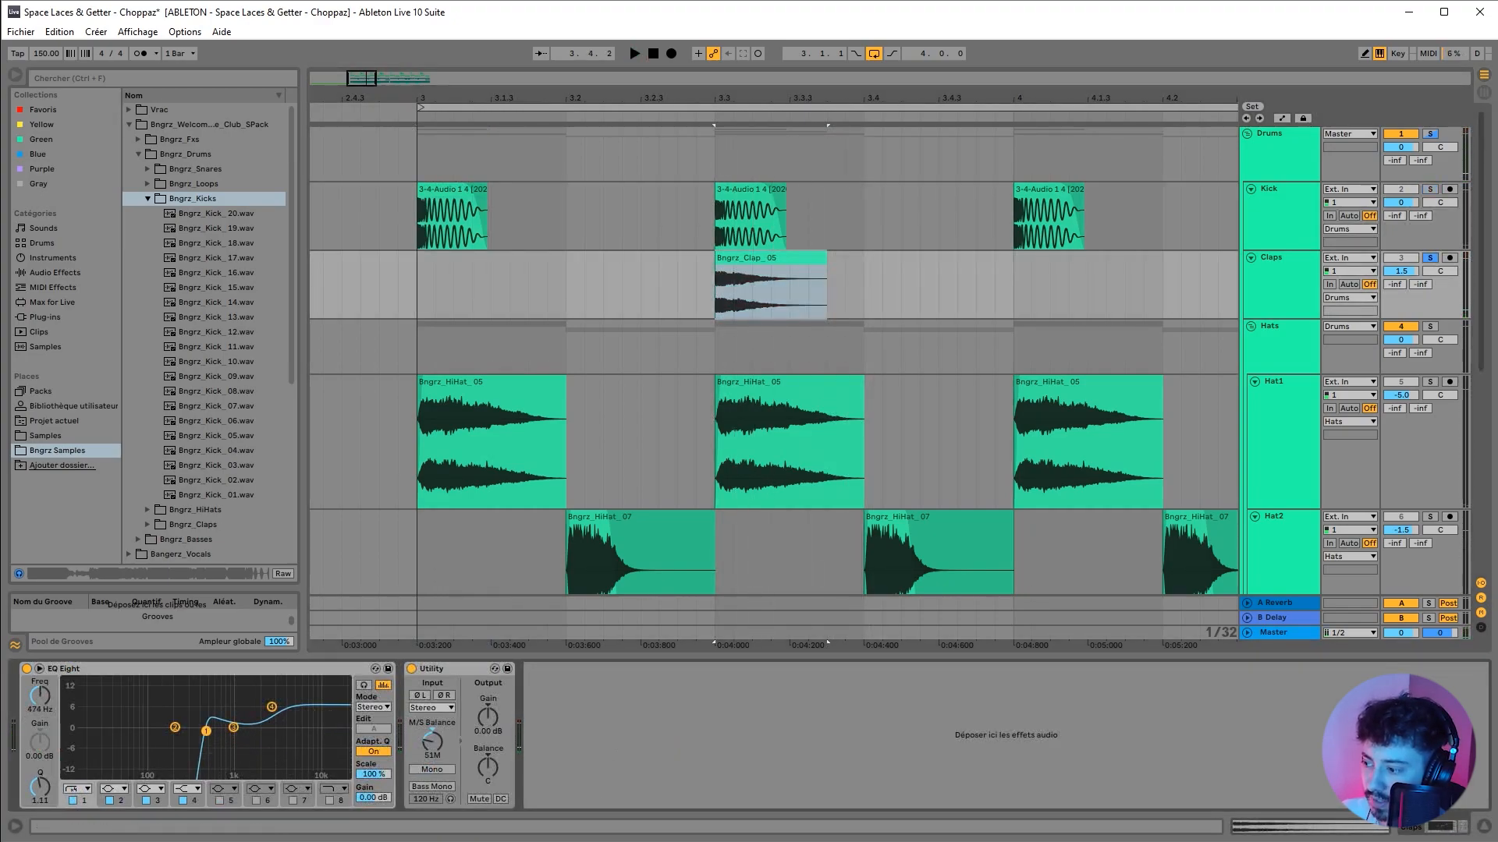
Step: Solo the Hats group and set band 4 of Hat1's EQ Eight to about 4.84 kHz and 0.62 dB
scroll(491, 344, down, 1)
click(492, 335)
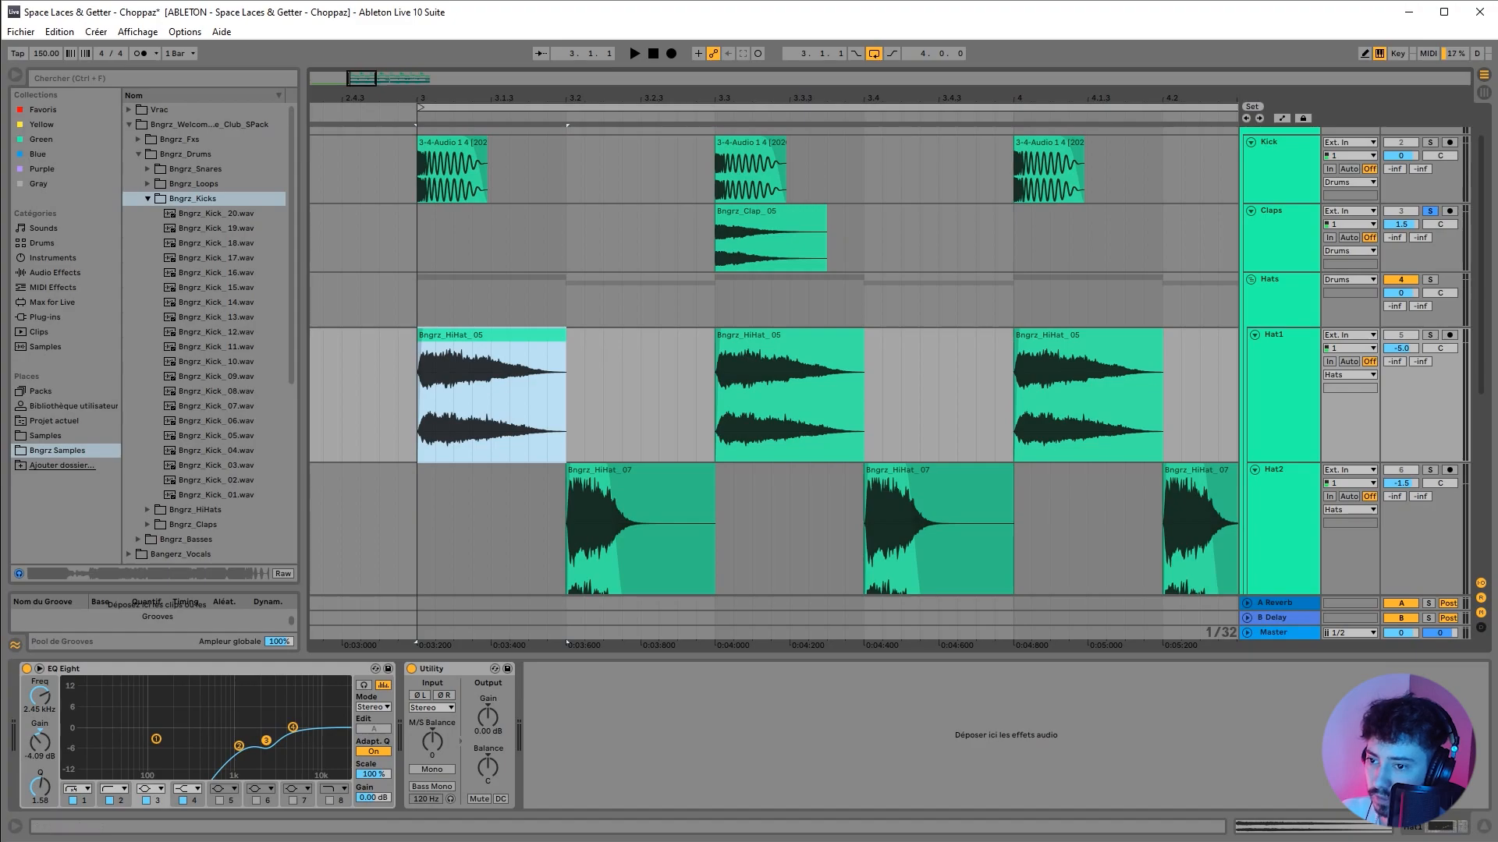
click(1430, 279)
click(491, 335)
drag(293, 727, 291, 725)
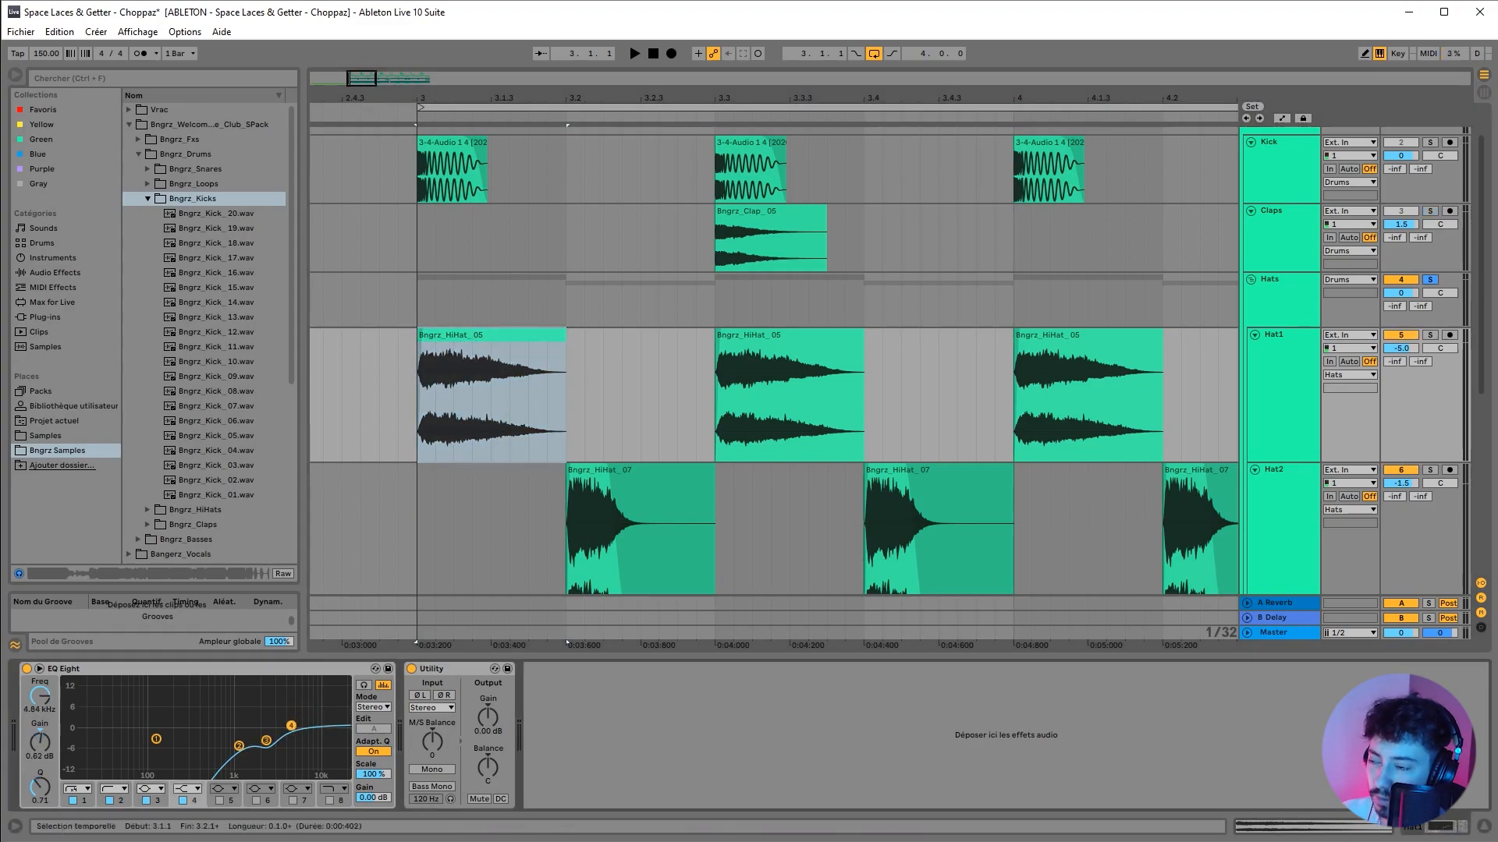
Step: Play the soloed hats from bar 3 to hear both hi-hat layers together
drag(772, 98, 691, 78)
key(space)
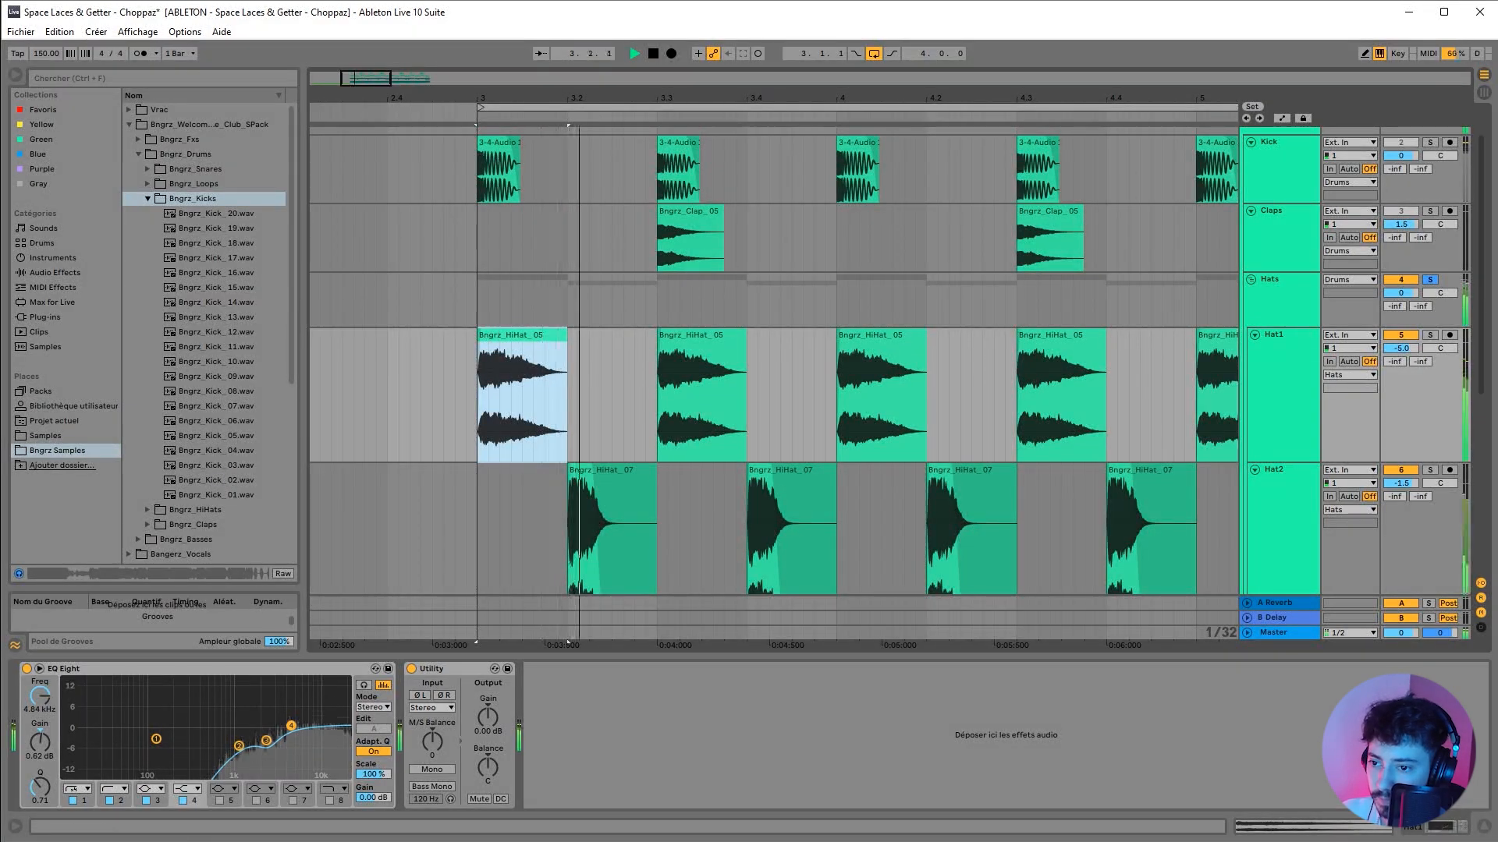
scroll(773, 382, up, 1)
key(space)
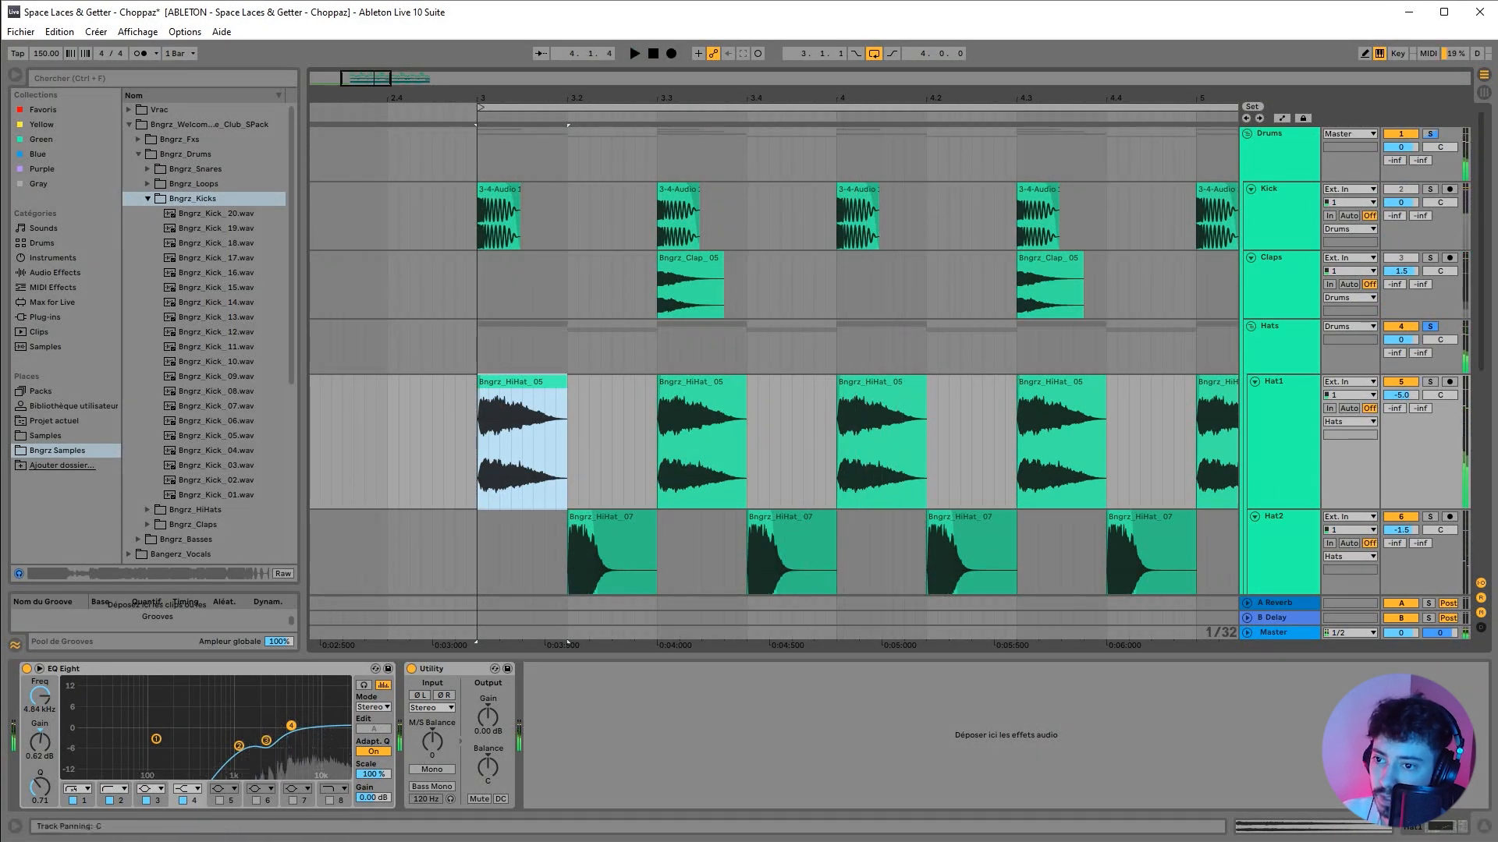
Step: Remove the Hats solo and play the full drum group from the first kick clip
click(1430, 326)
click(499, 190)
key(space)
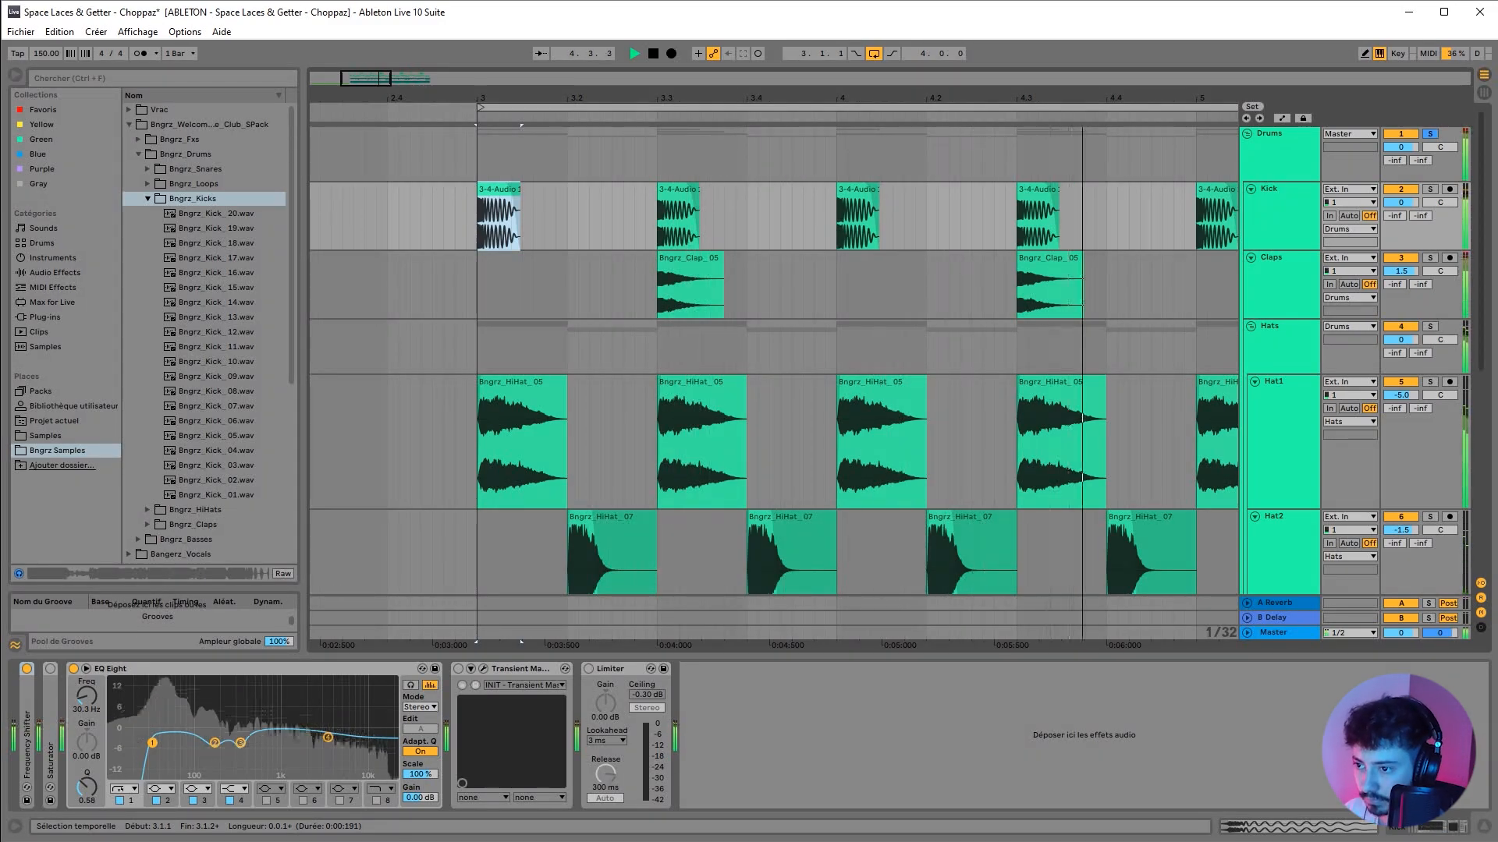
drag(918, 99, 706, 55)
key(space)
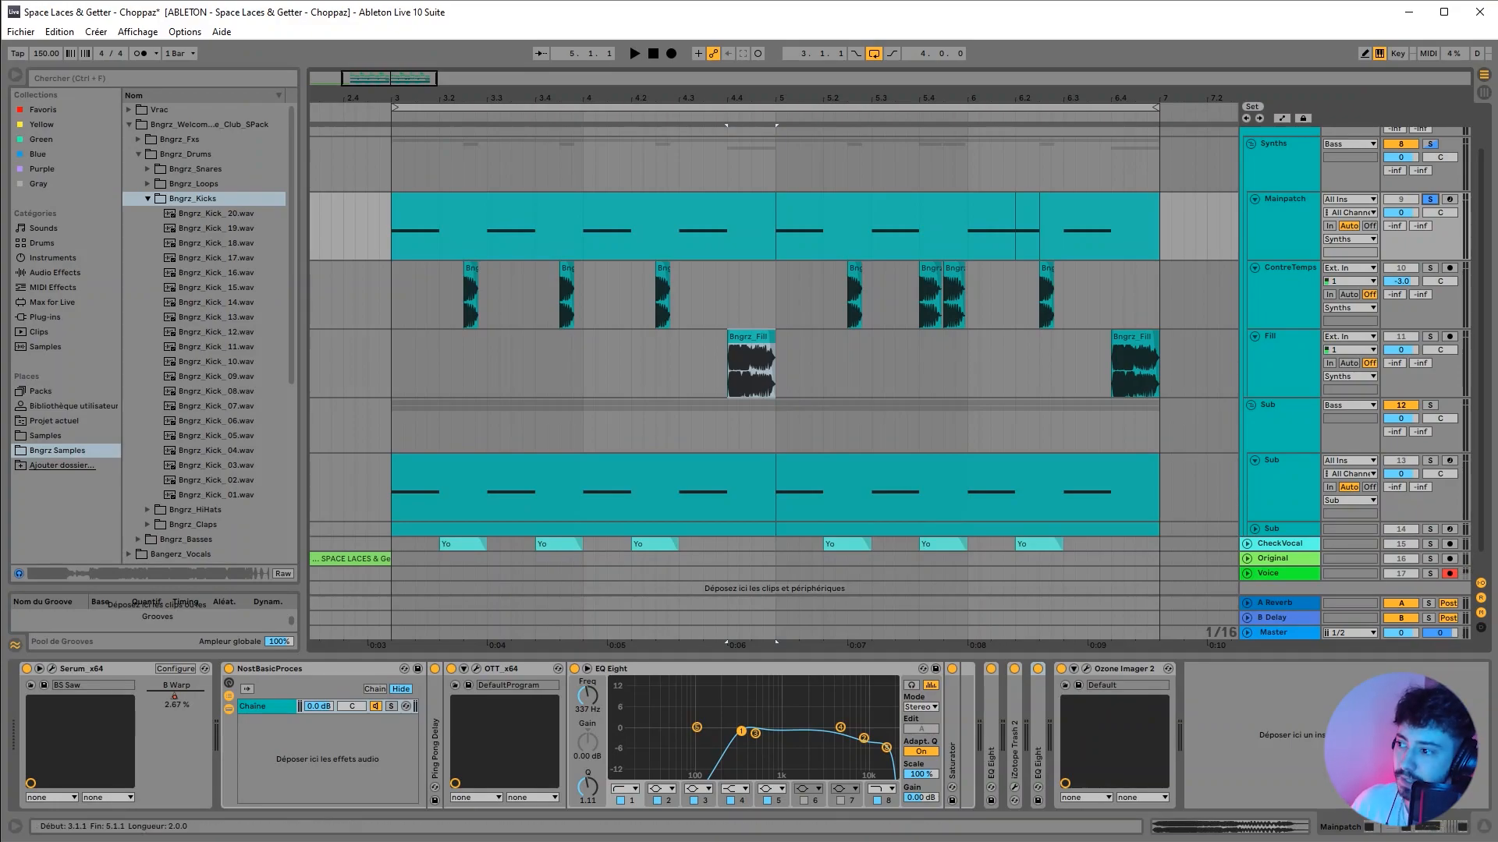
Step: View the first Mainpatch clip's MIDI notes and the oscillator and FX pages of its Serum patch
double_click(584, 199)
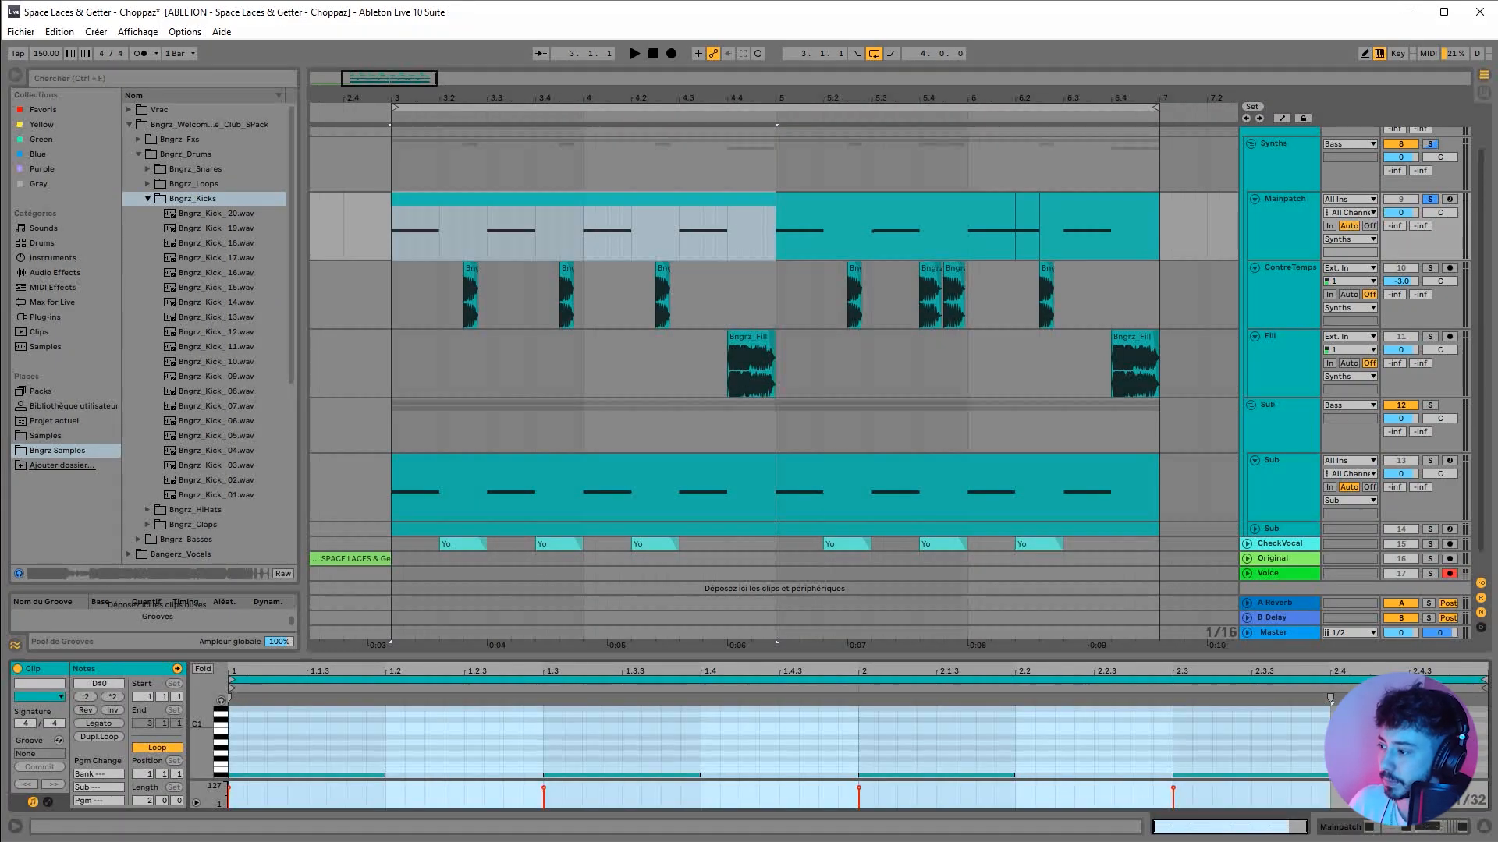
key(shift+Tab)
key(ctrl+alt+p)
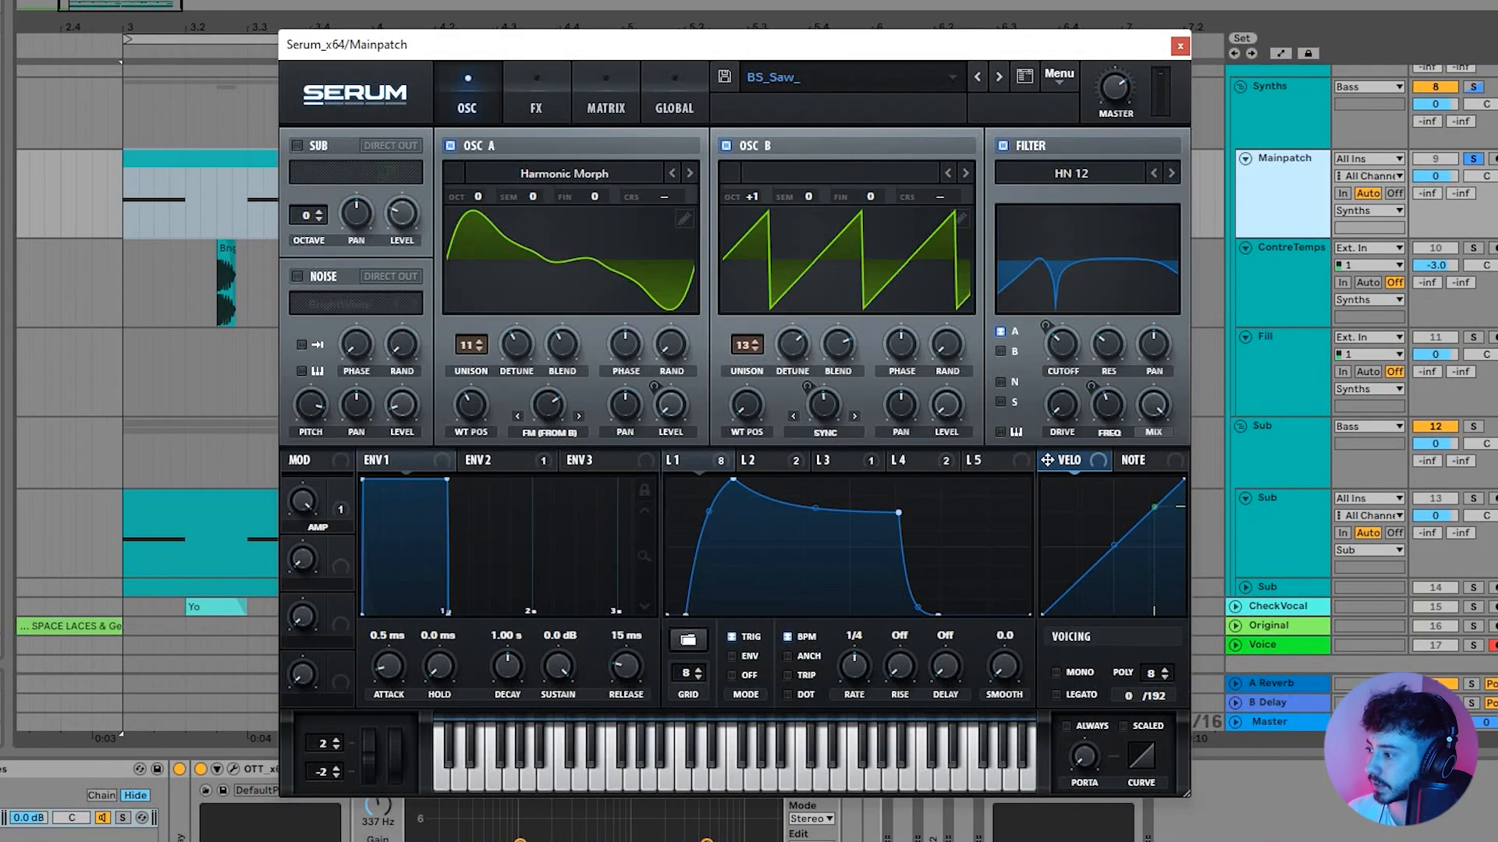
click(536, 108)
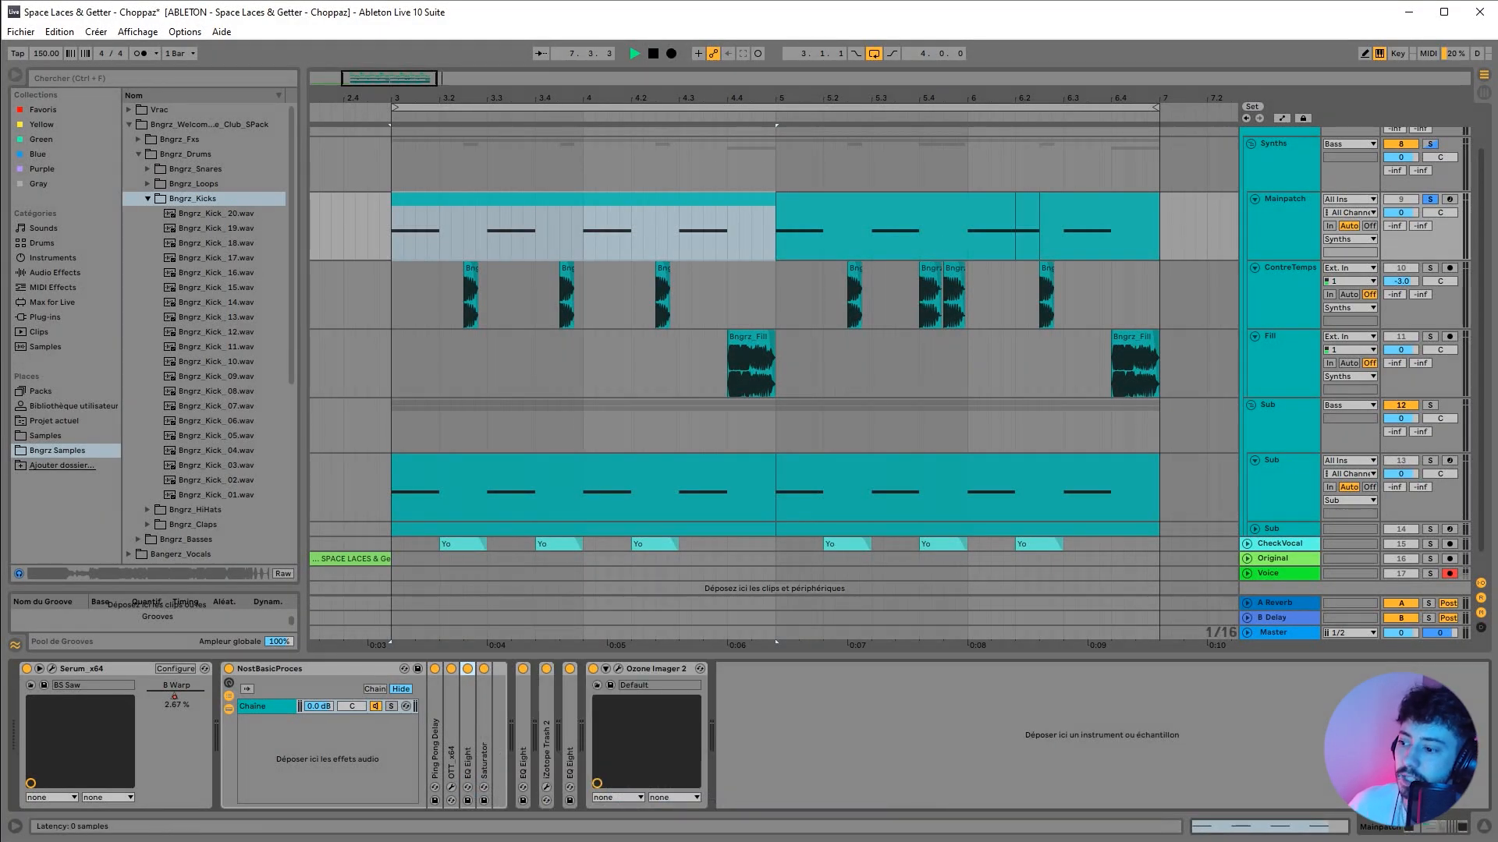
Step: Inspect Mainpatch's Saturator, iZotope Trash 2 and Ozone Imager 2 settings
double_click(484, 748)
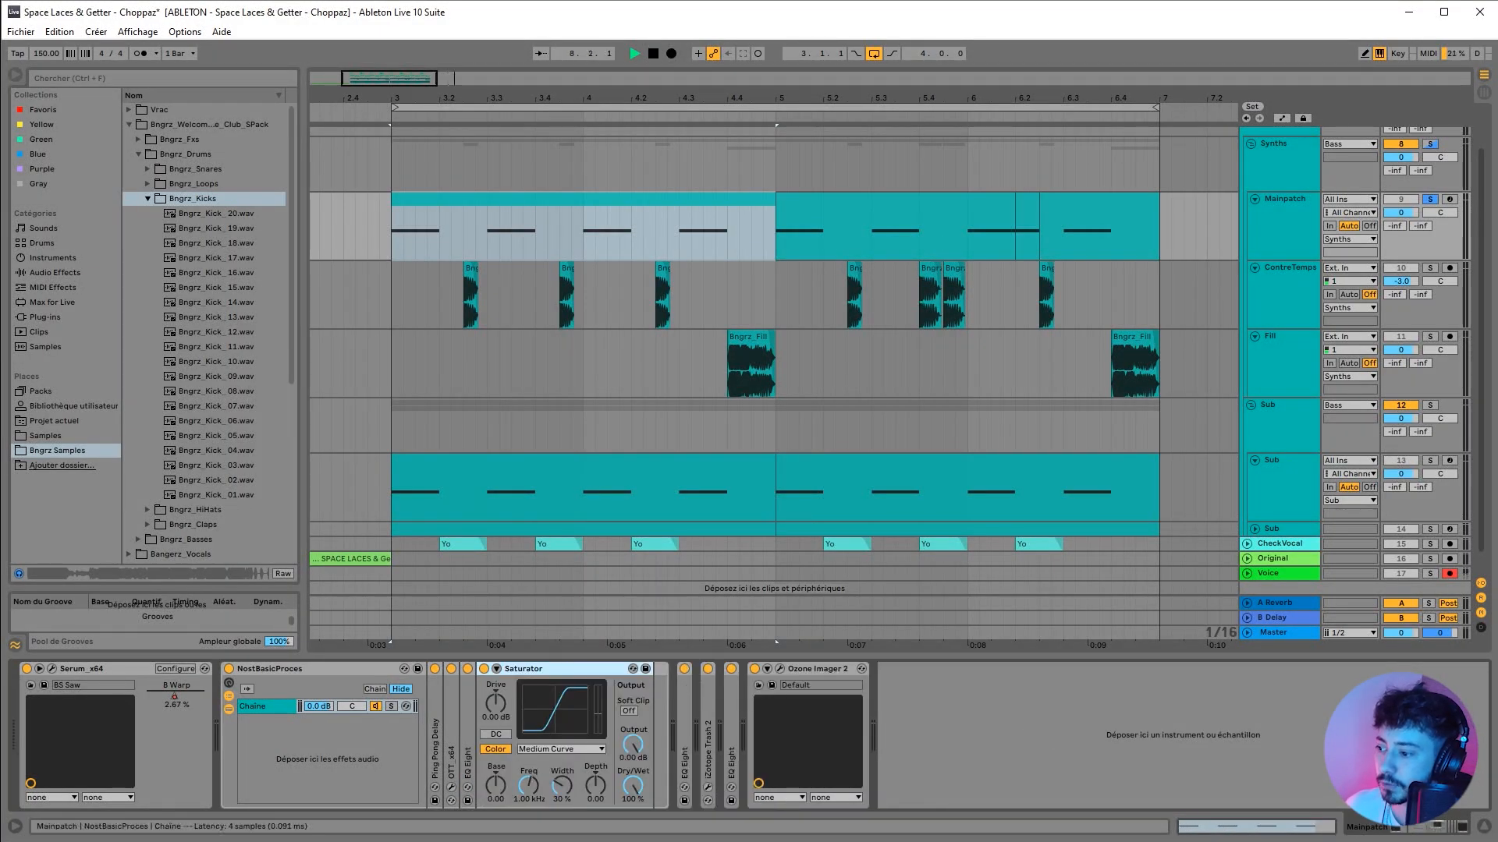
double_click(538, 670)
double_click(546, 741)
click(571, 669)
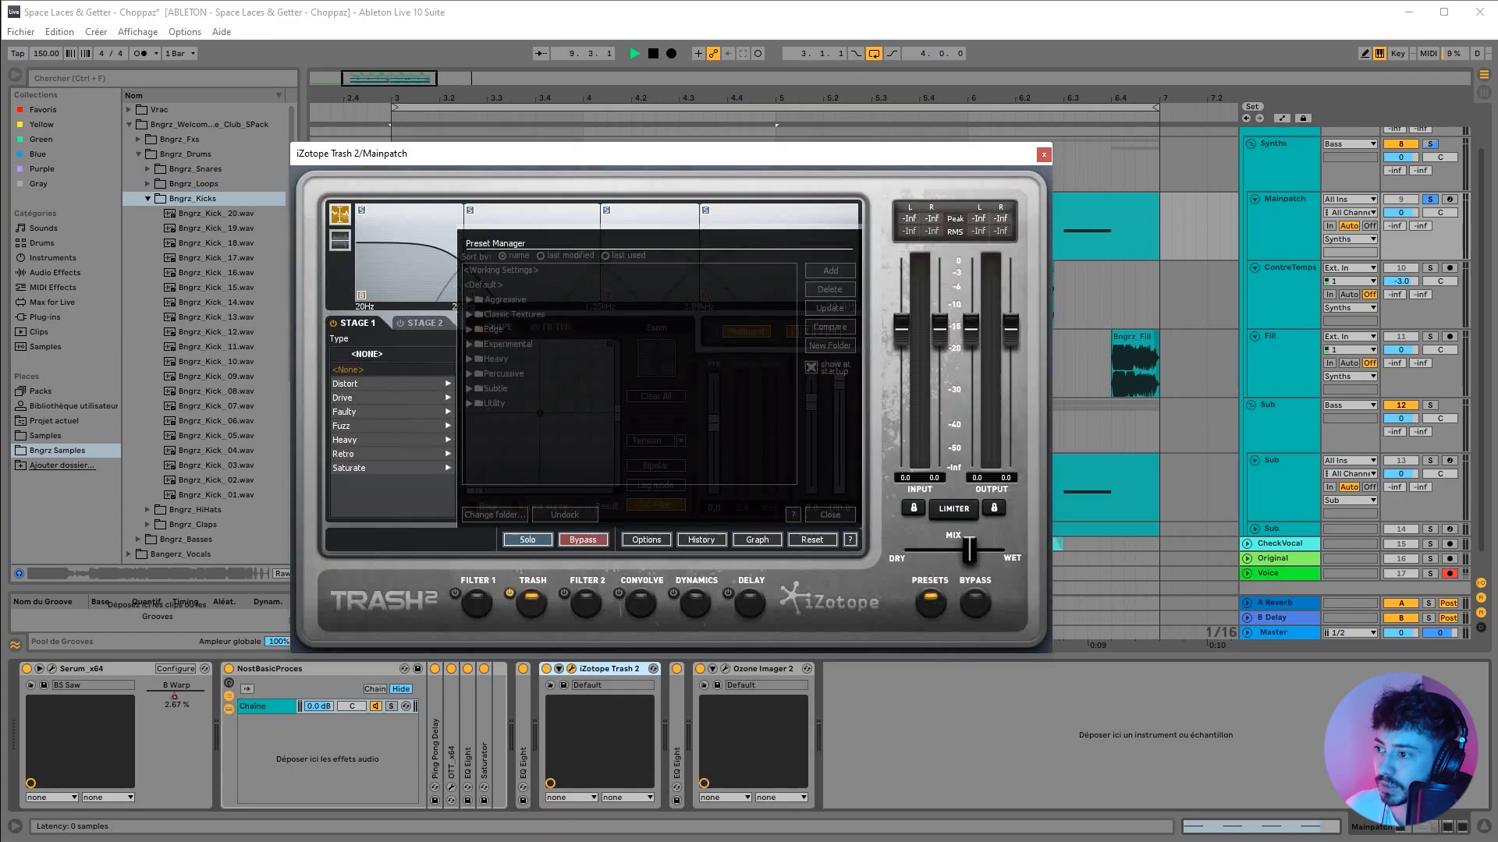
click(571, 669)
click(724, 669)
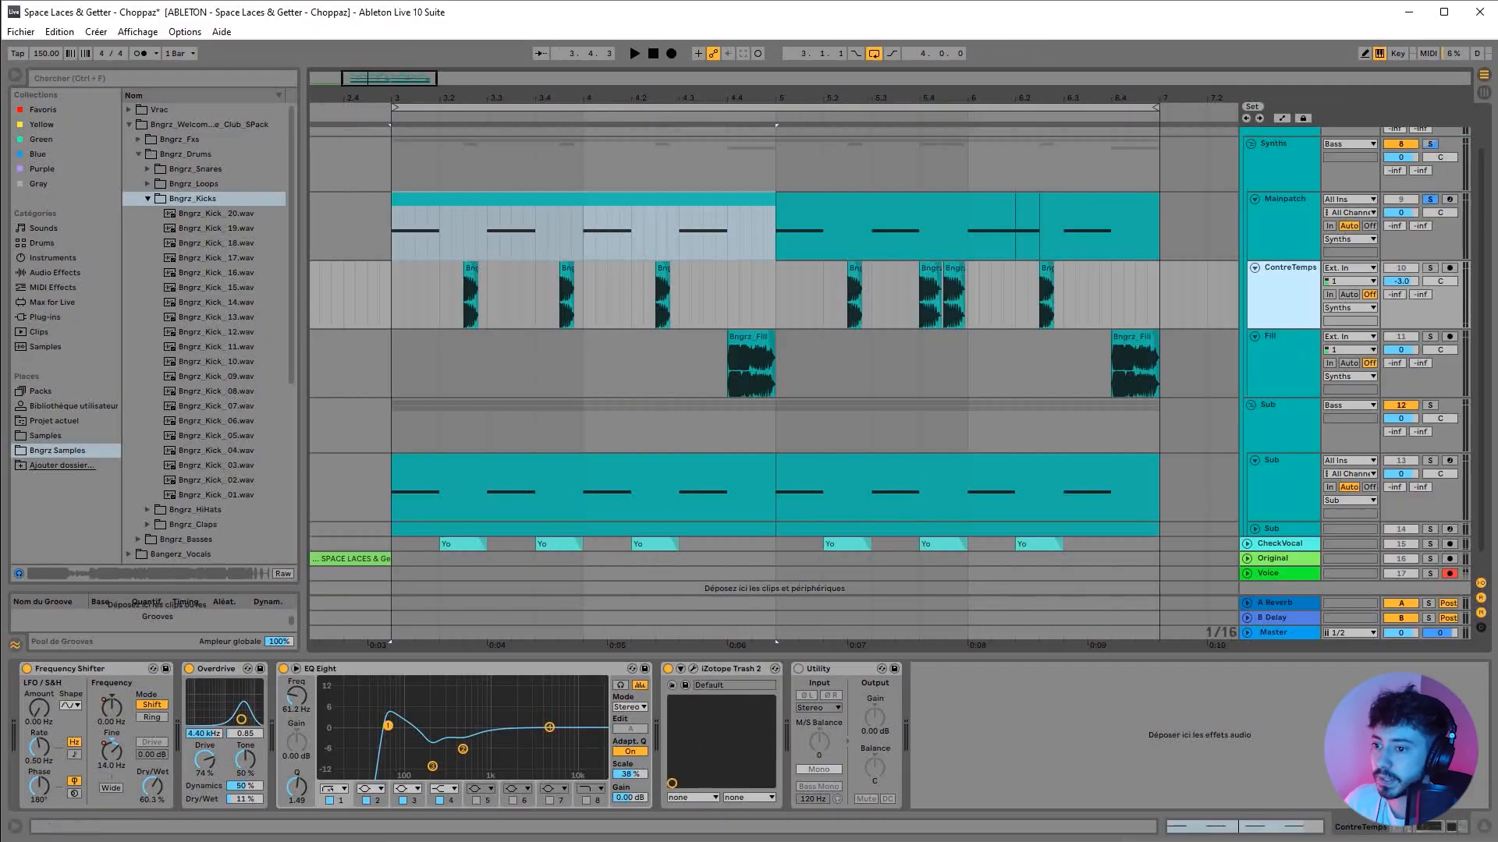
Step: Open the first ContreTemps clip to show its sample and transpose settings
drag(466, 98, 635, 197)
double_click(646, 268)
drag(608, 296, 622, 296)
click(645, 268)
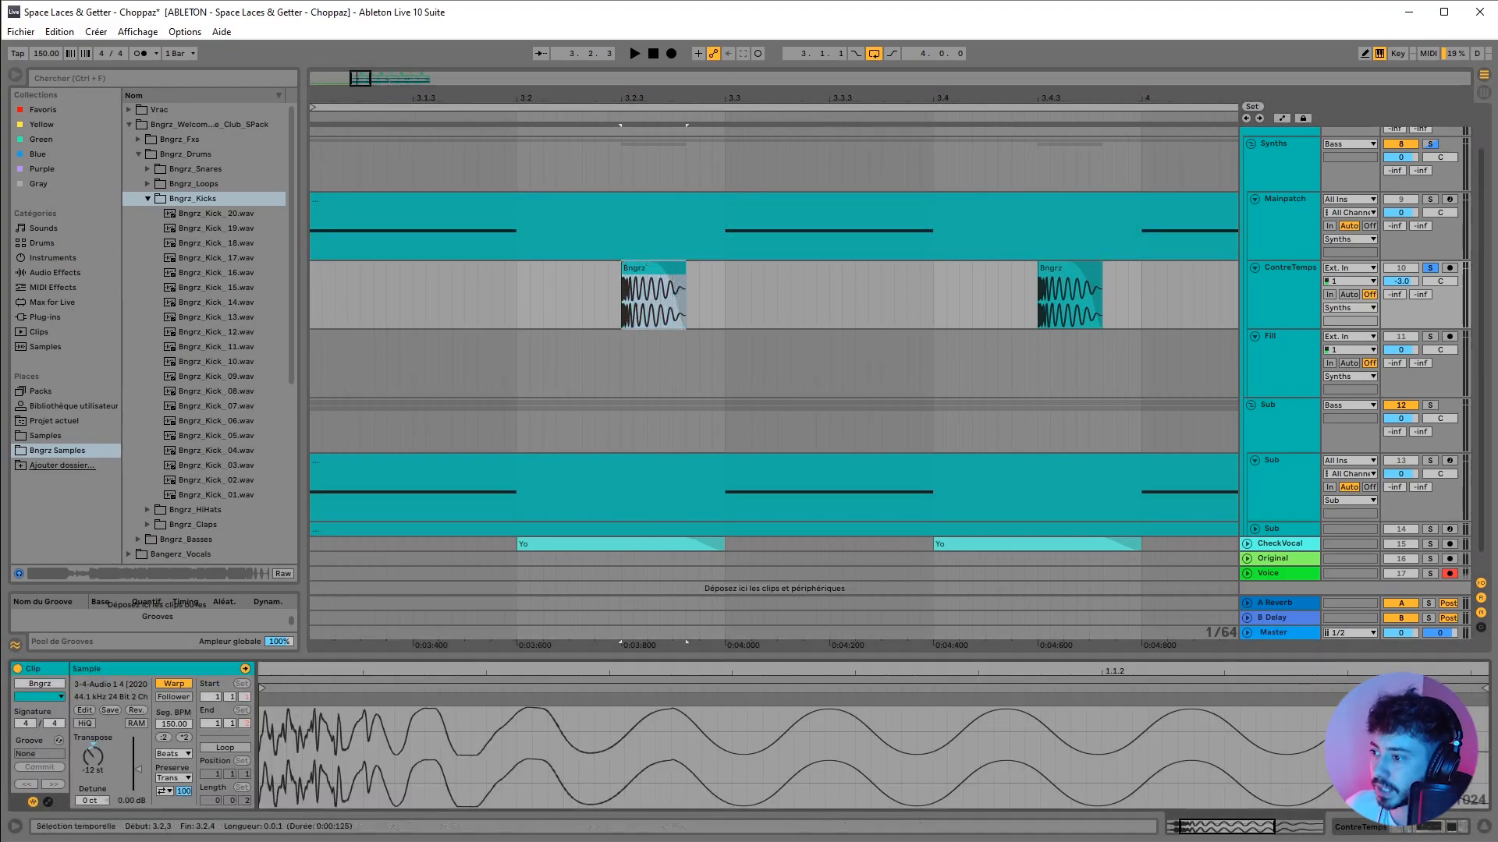
Step: Review the ContreTemps effect chain, collapsing Overdrive and EQ Eight and viewing the iZotope Trash 2 interface
double_click(1289, 269)
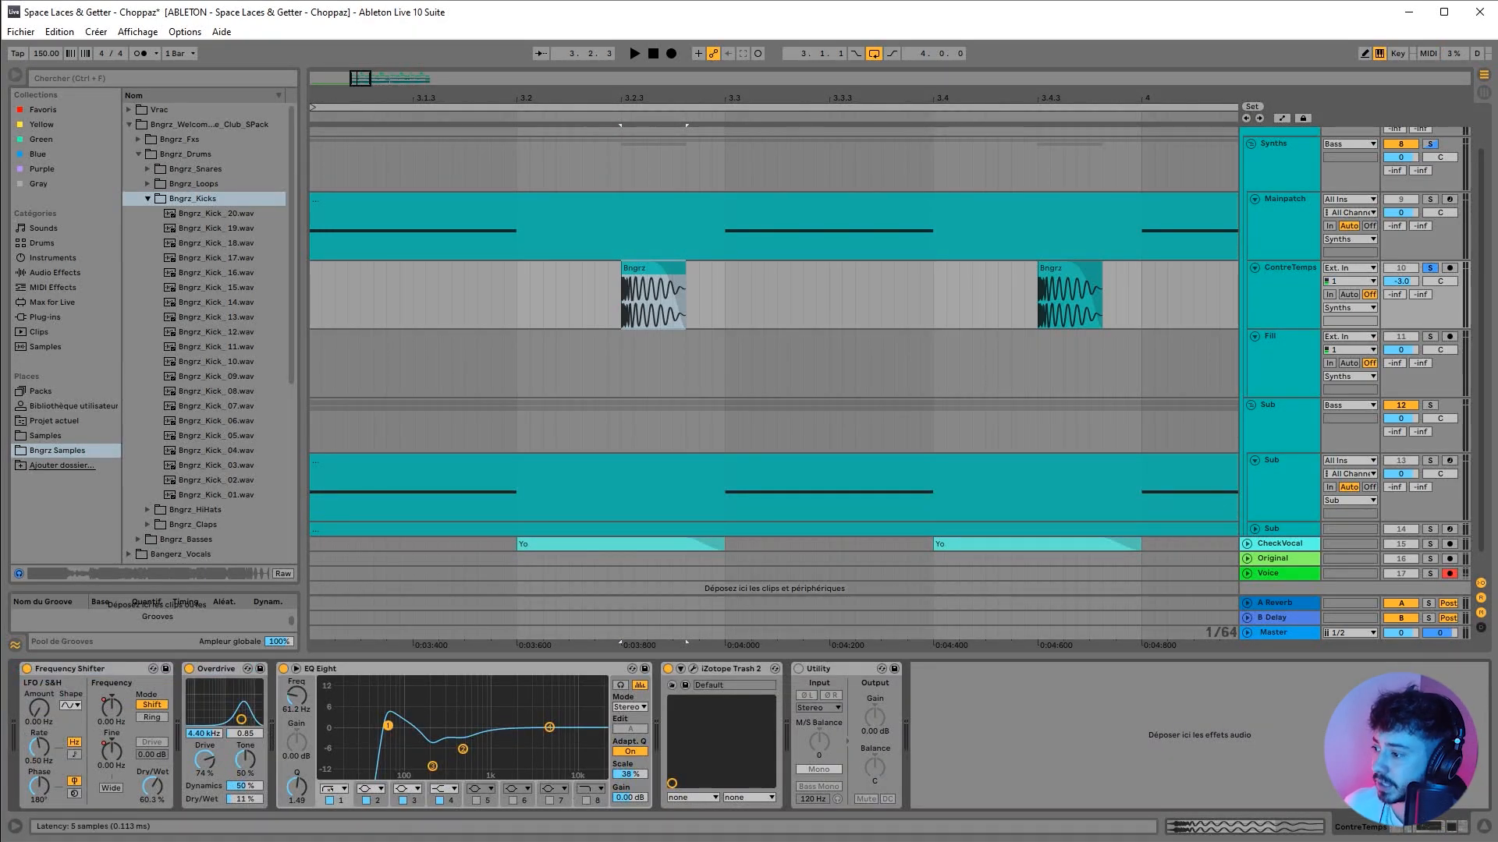
double_click(218, 669)
double_click(251, 669)
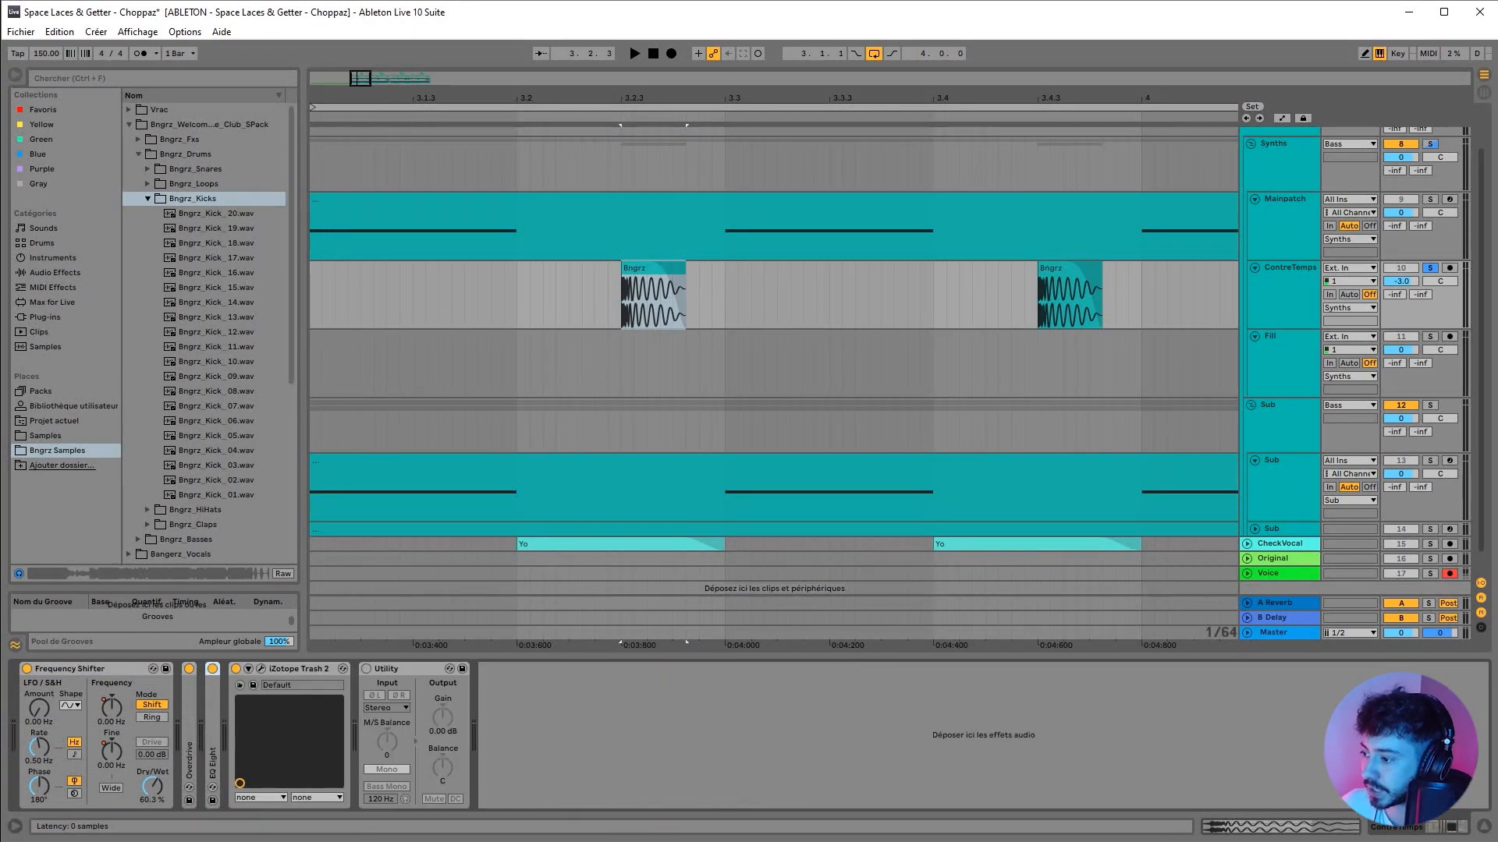
click(260, 669)
click(794, 473)
click(261, 669)
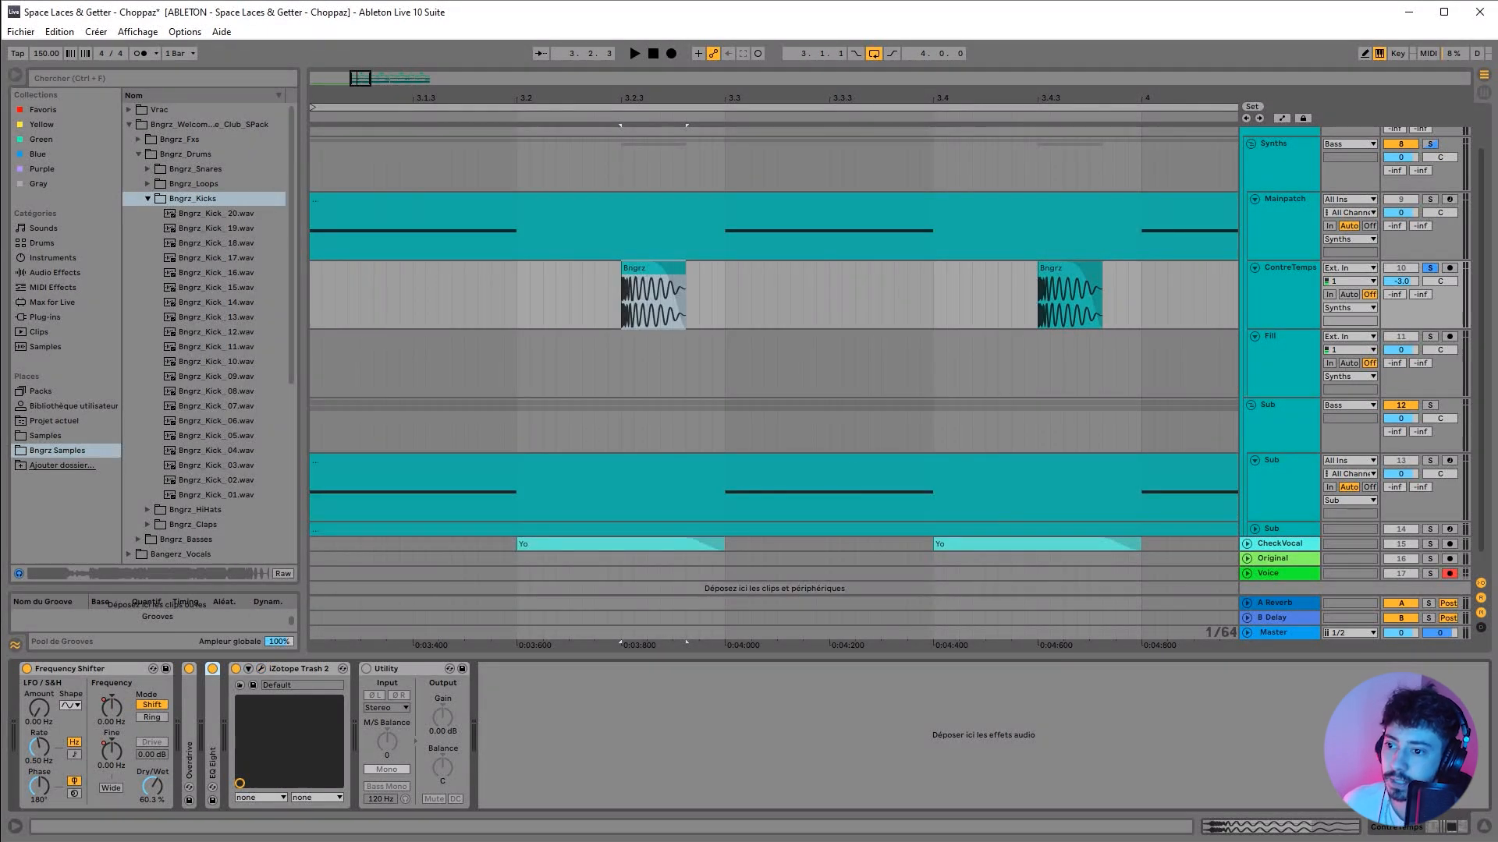
Step: Play the Fill track's first clip in solo and expand the EQ Eight in its effect chain
scroll(772, 328, down, 1)
drag(1024, 98, 405, 39)
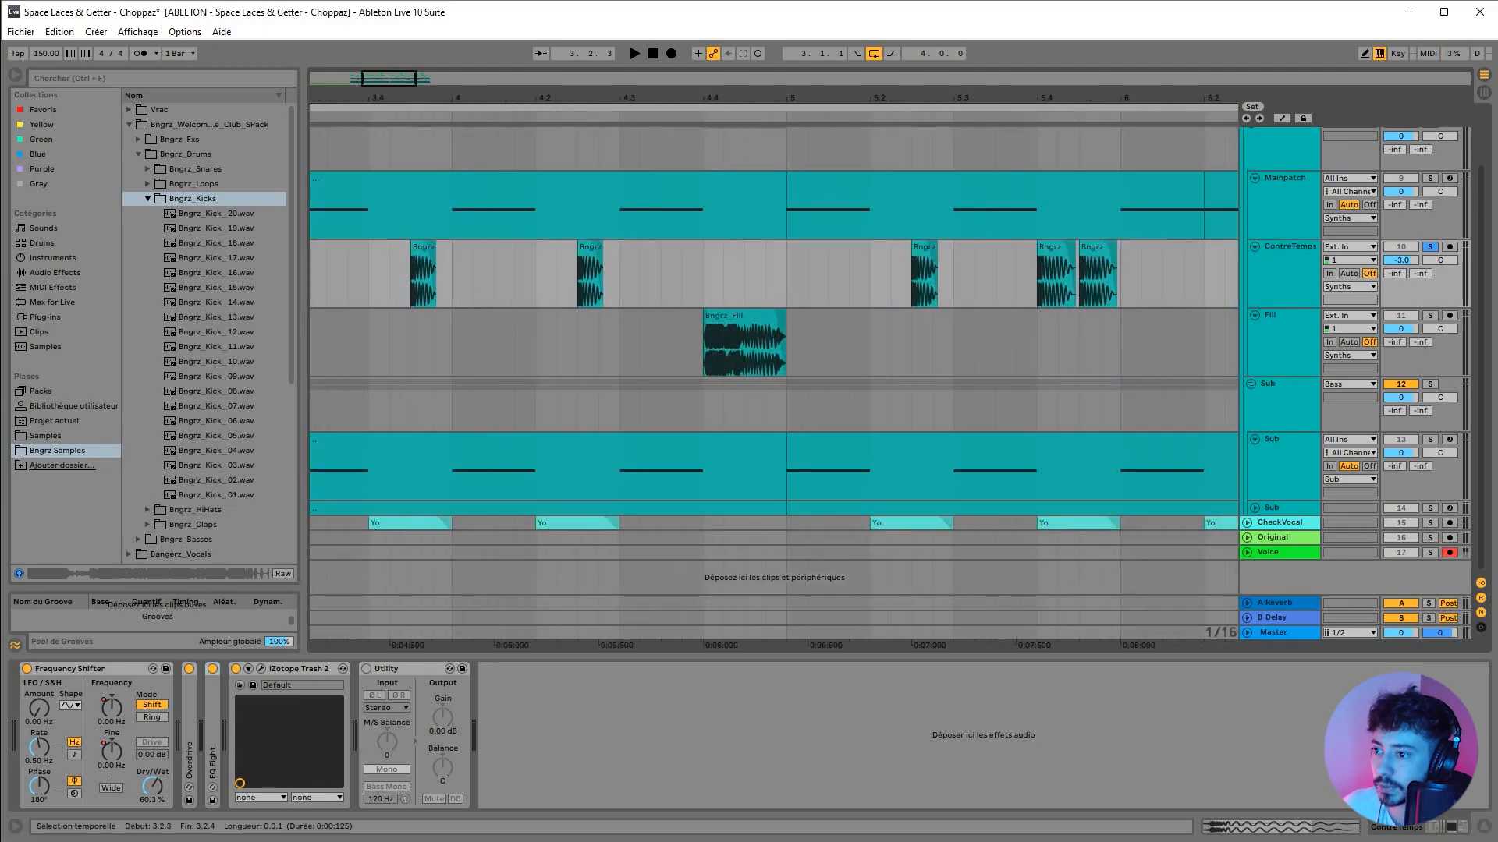
click(742, 315)
click(1430, 316)
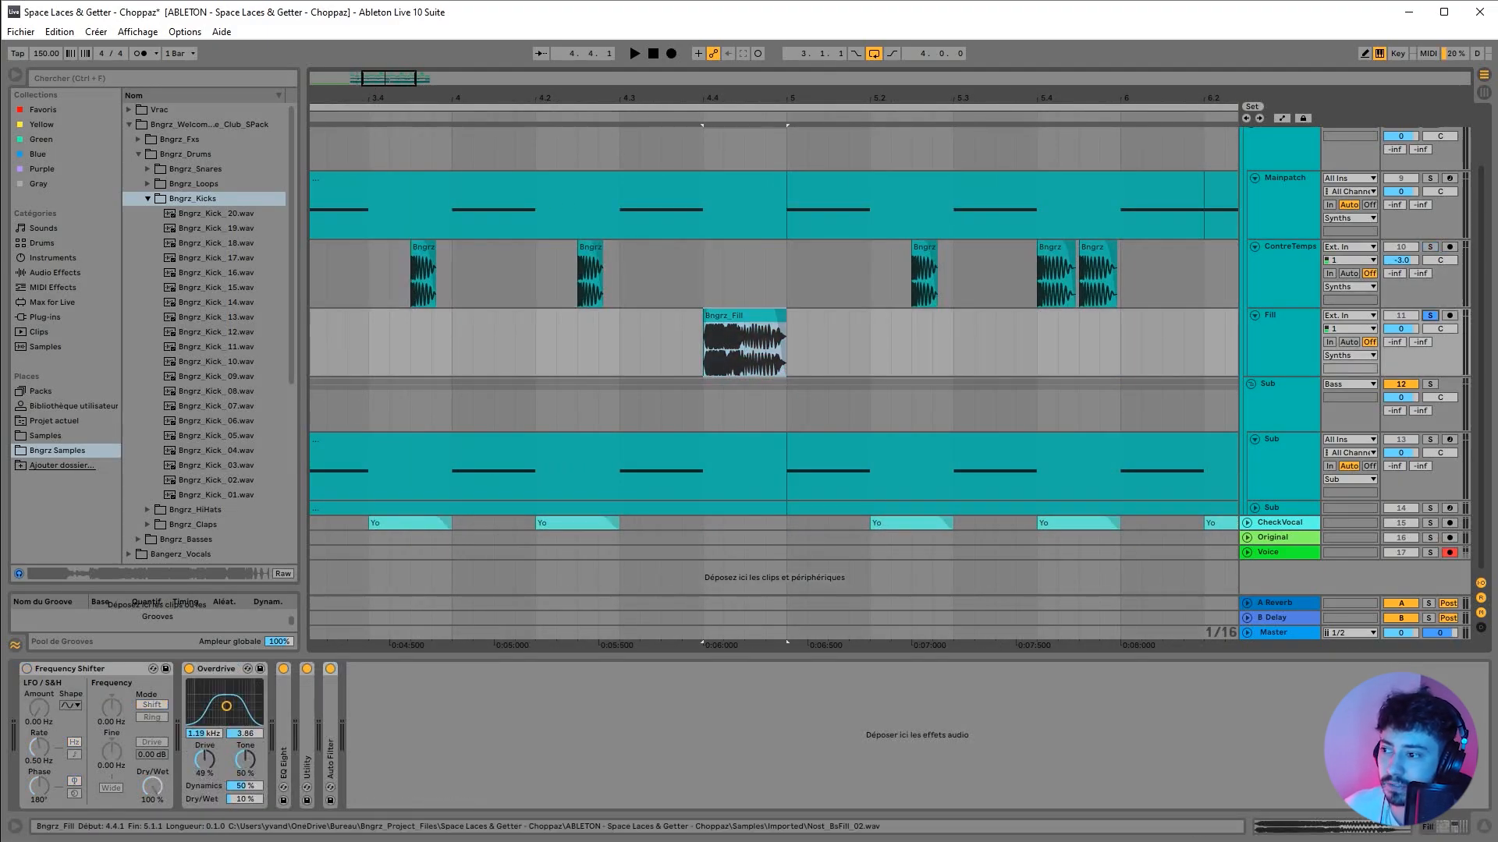
key(space)
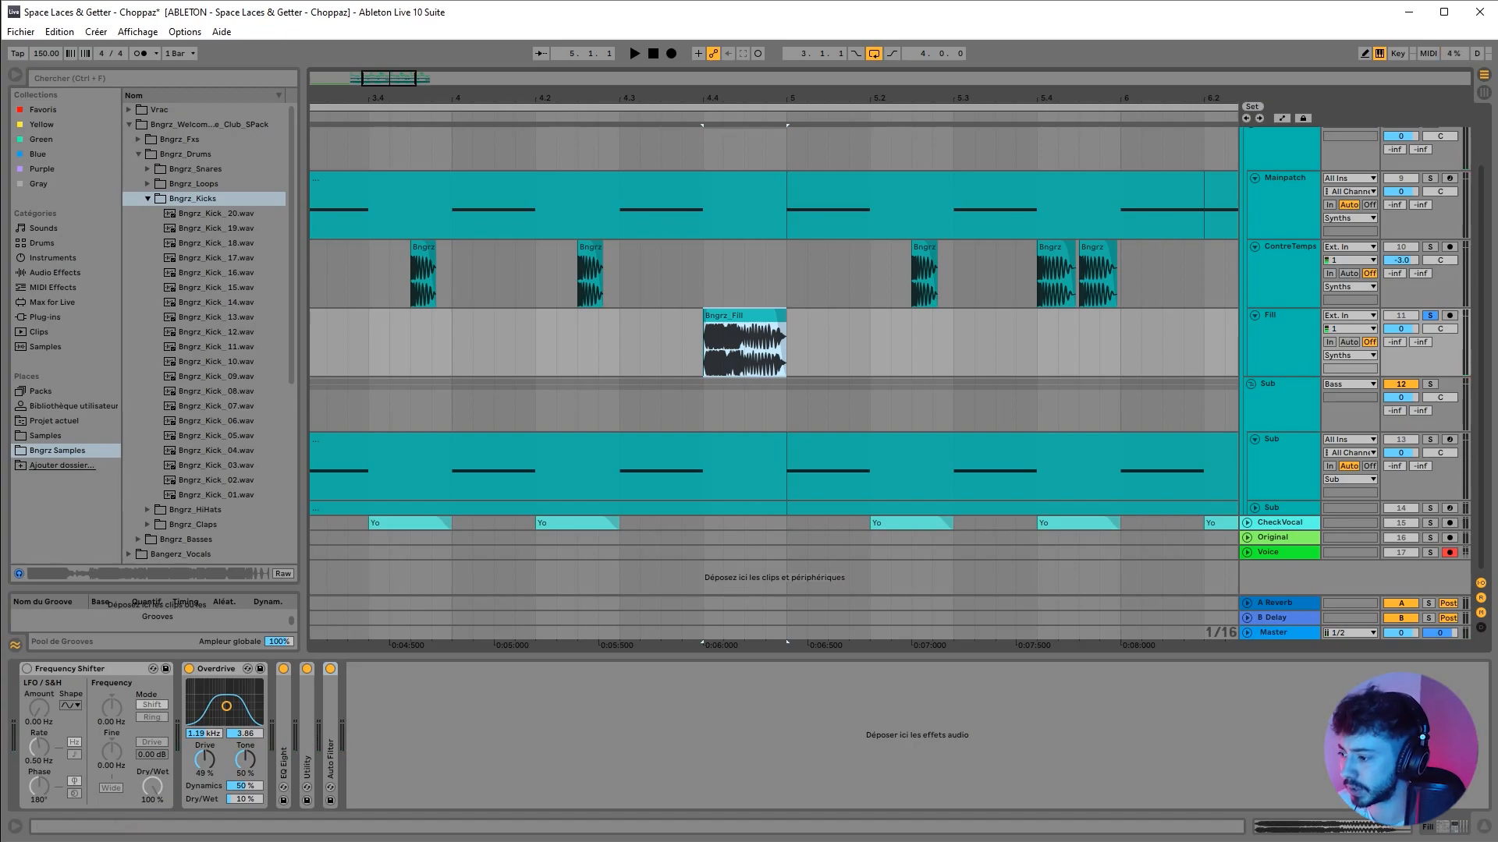
double_click(283, 753)
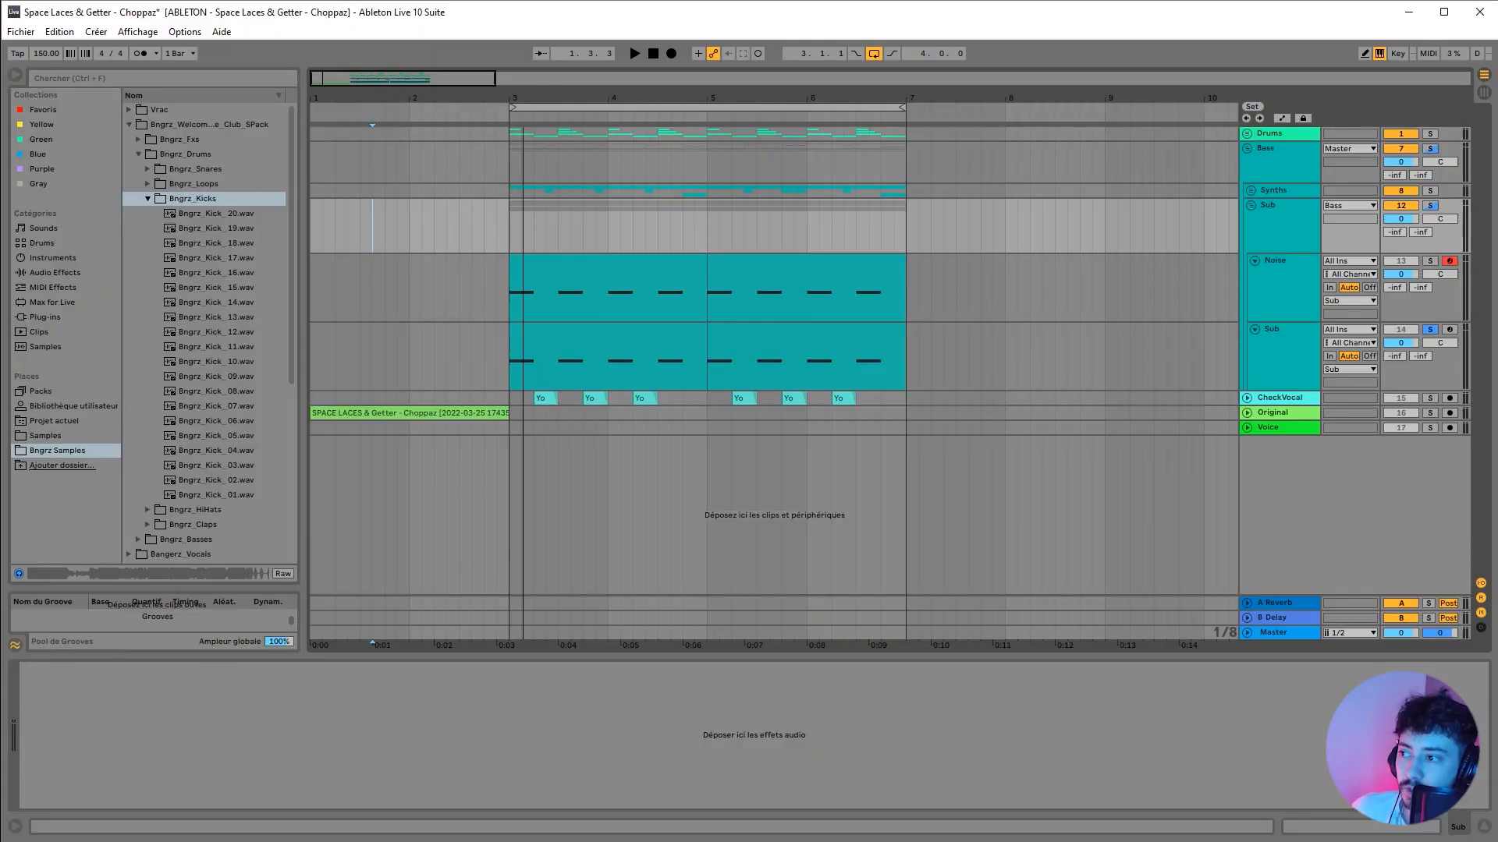
Step: Show the Sub track's devices and view its Serum sine patch
drag(473, 99, 464, 93)
click(1280, 330)
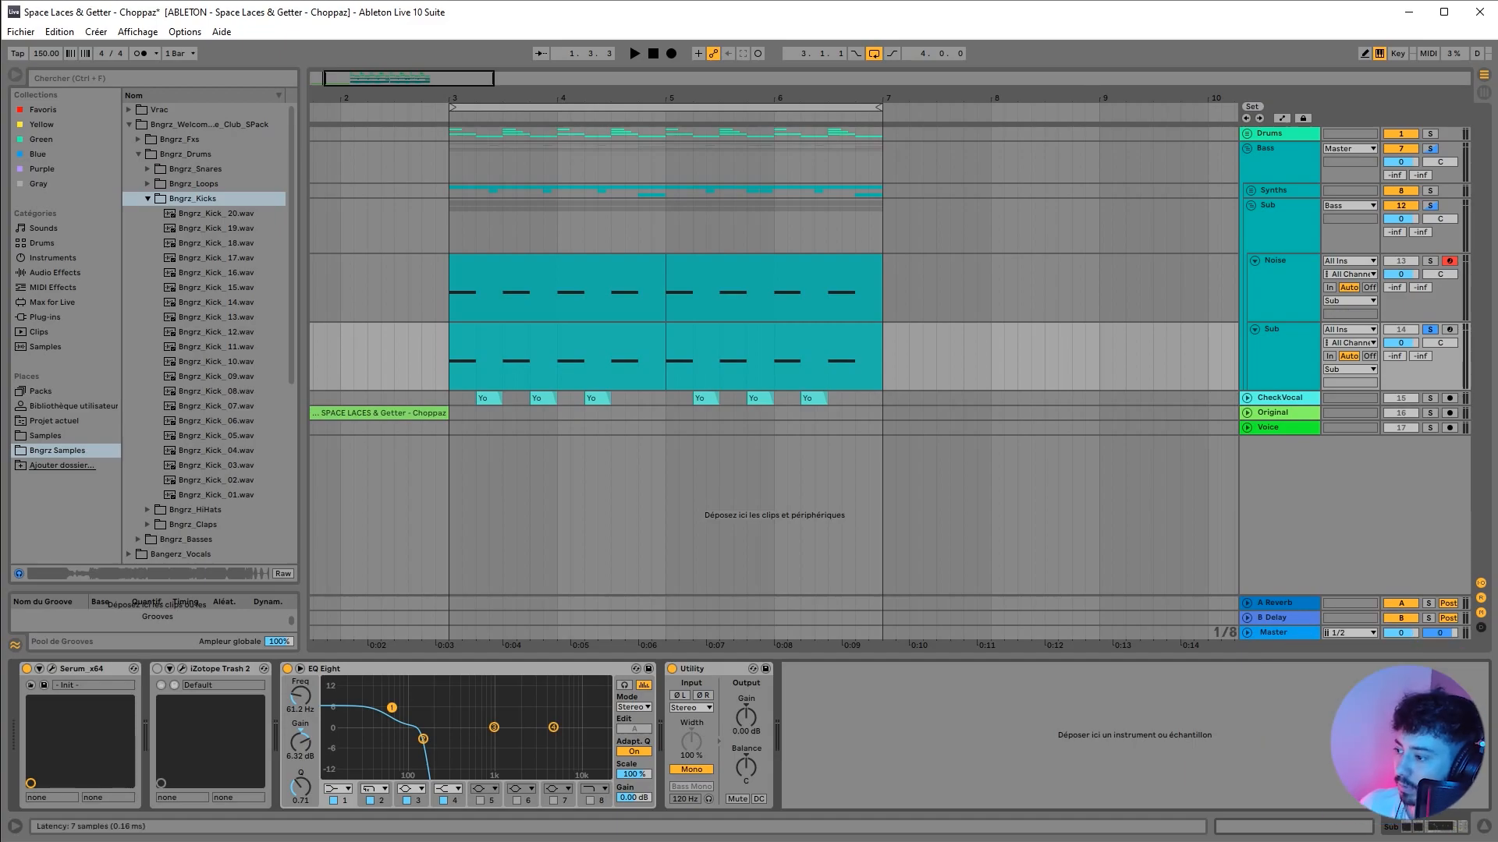
click(51, 669)
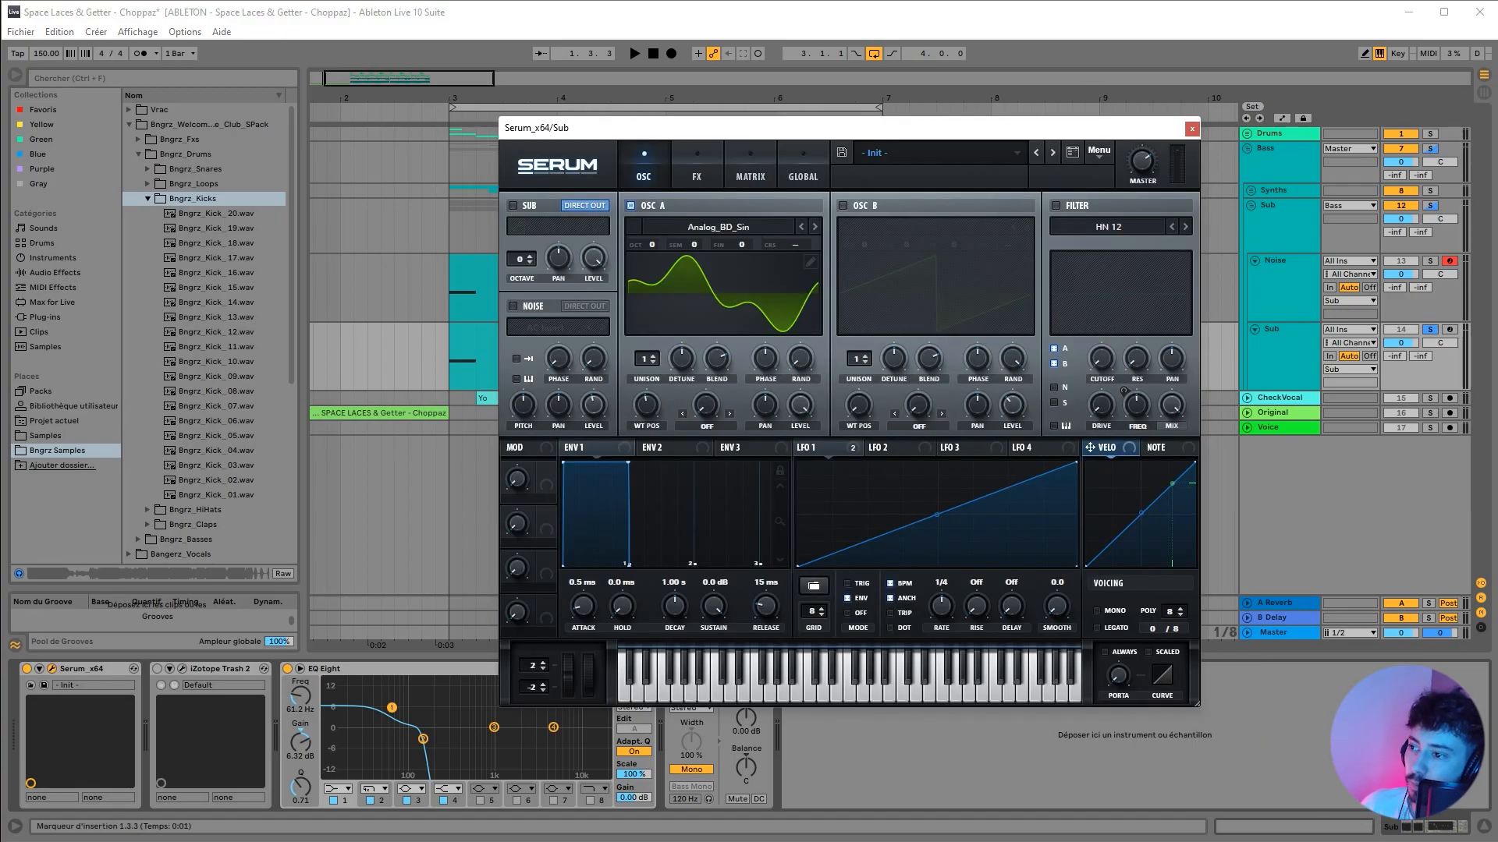
click(1192, 129)
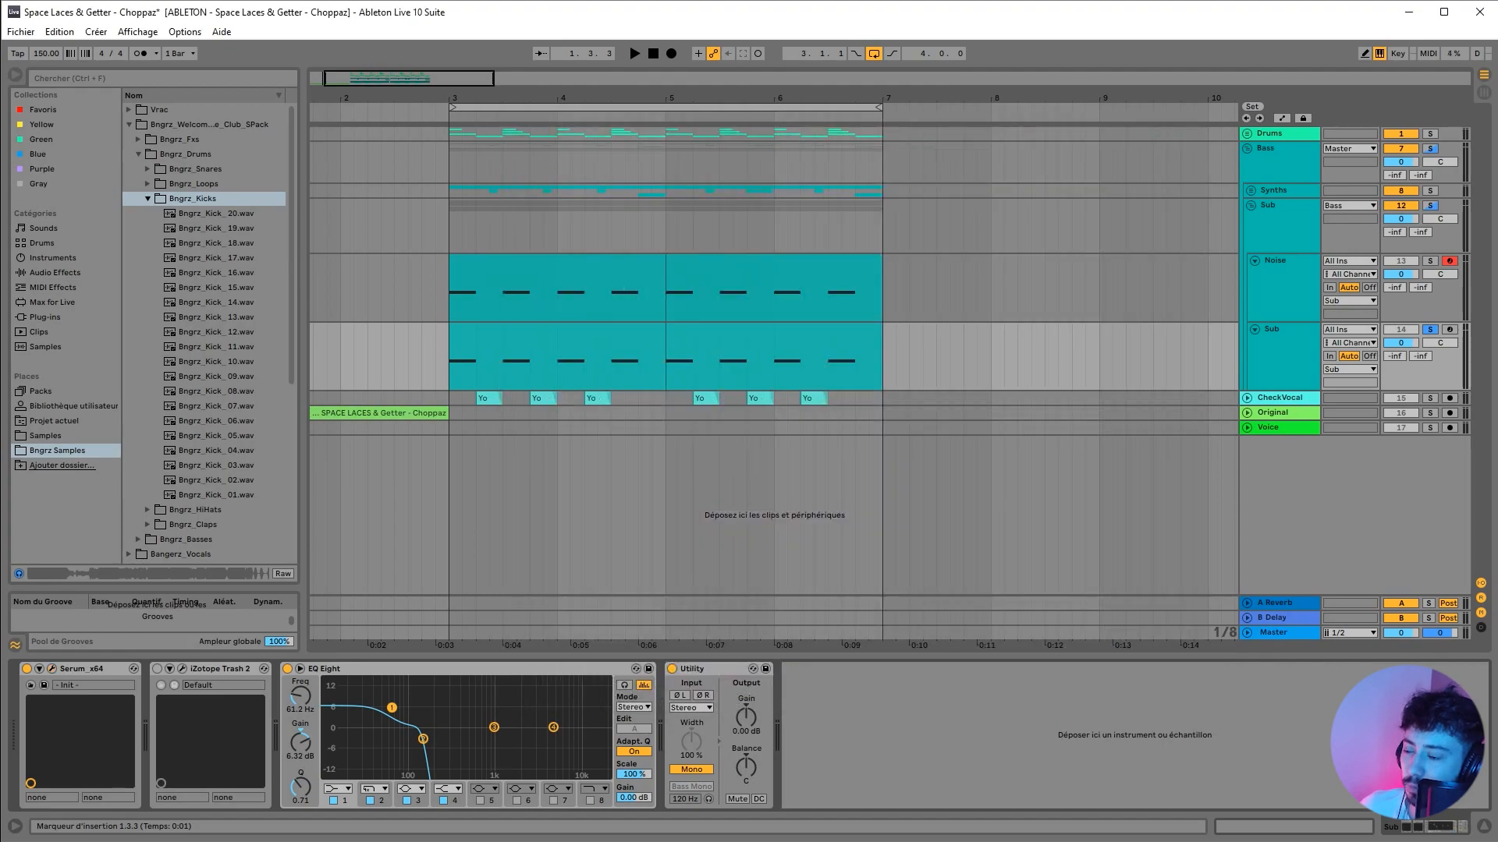
Step: Show the Noise track's device chain and solo the track
click(616, 260)
click(1279, 261)
click(1430, 261)
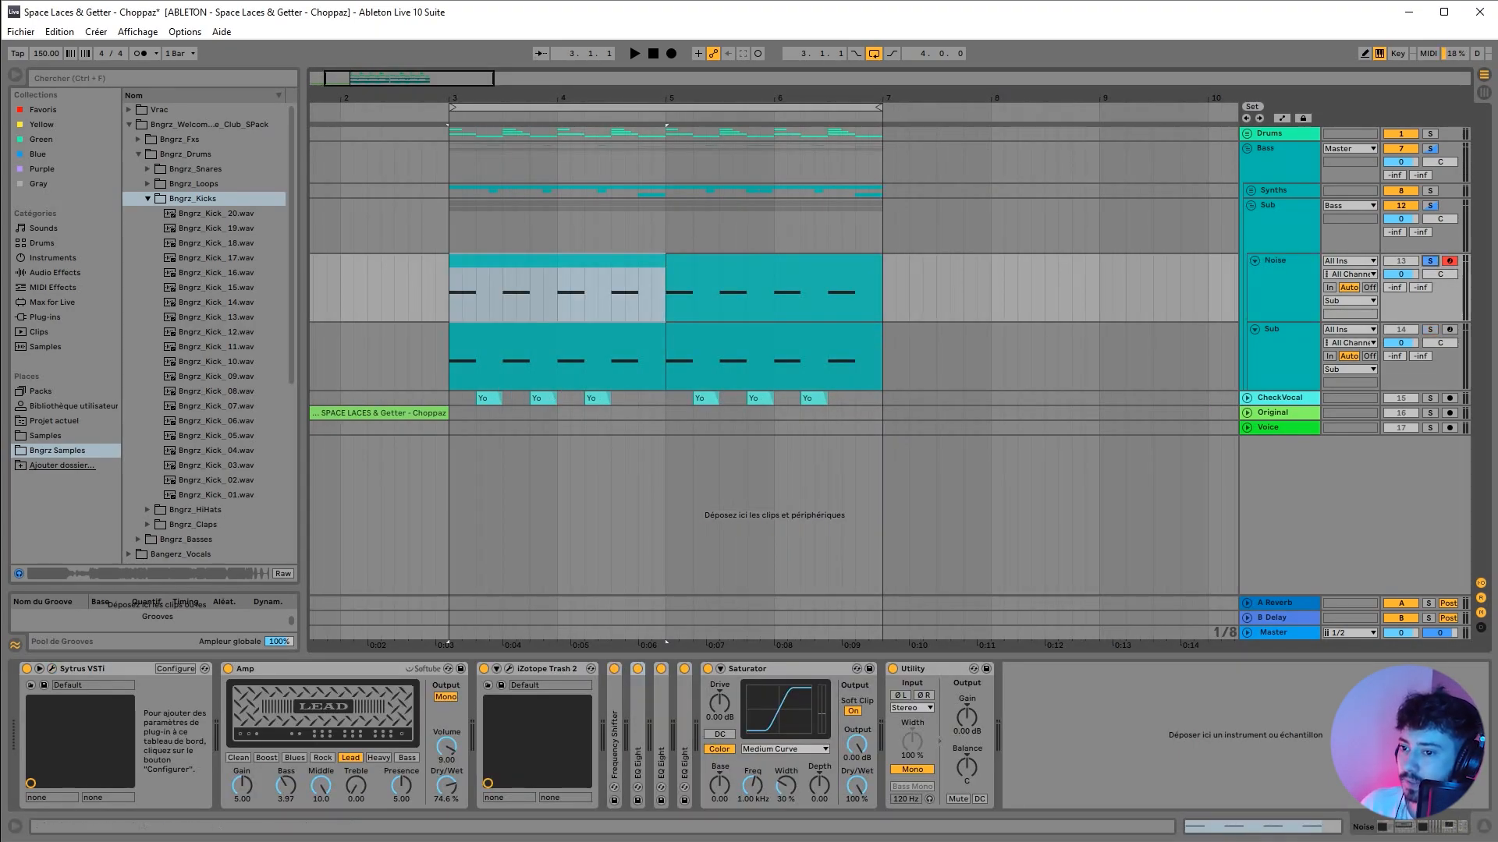
Step: View operators 1 and 2 in the Noise track's Sytrus synth, and collapse the Amp device
click(52, 669)
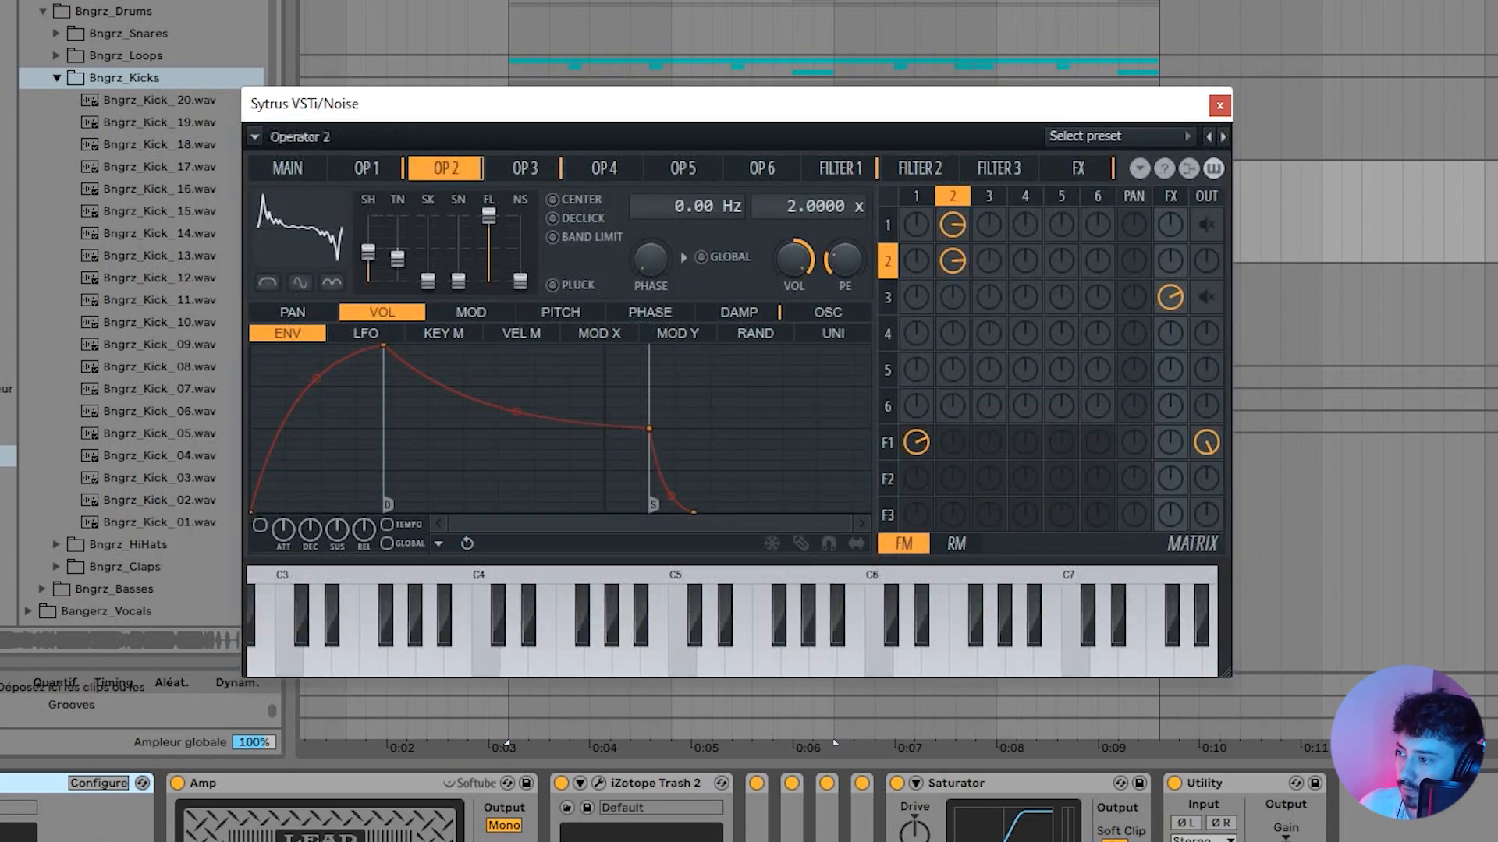
click(366, 168)
click(446, 168)
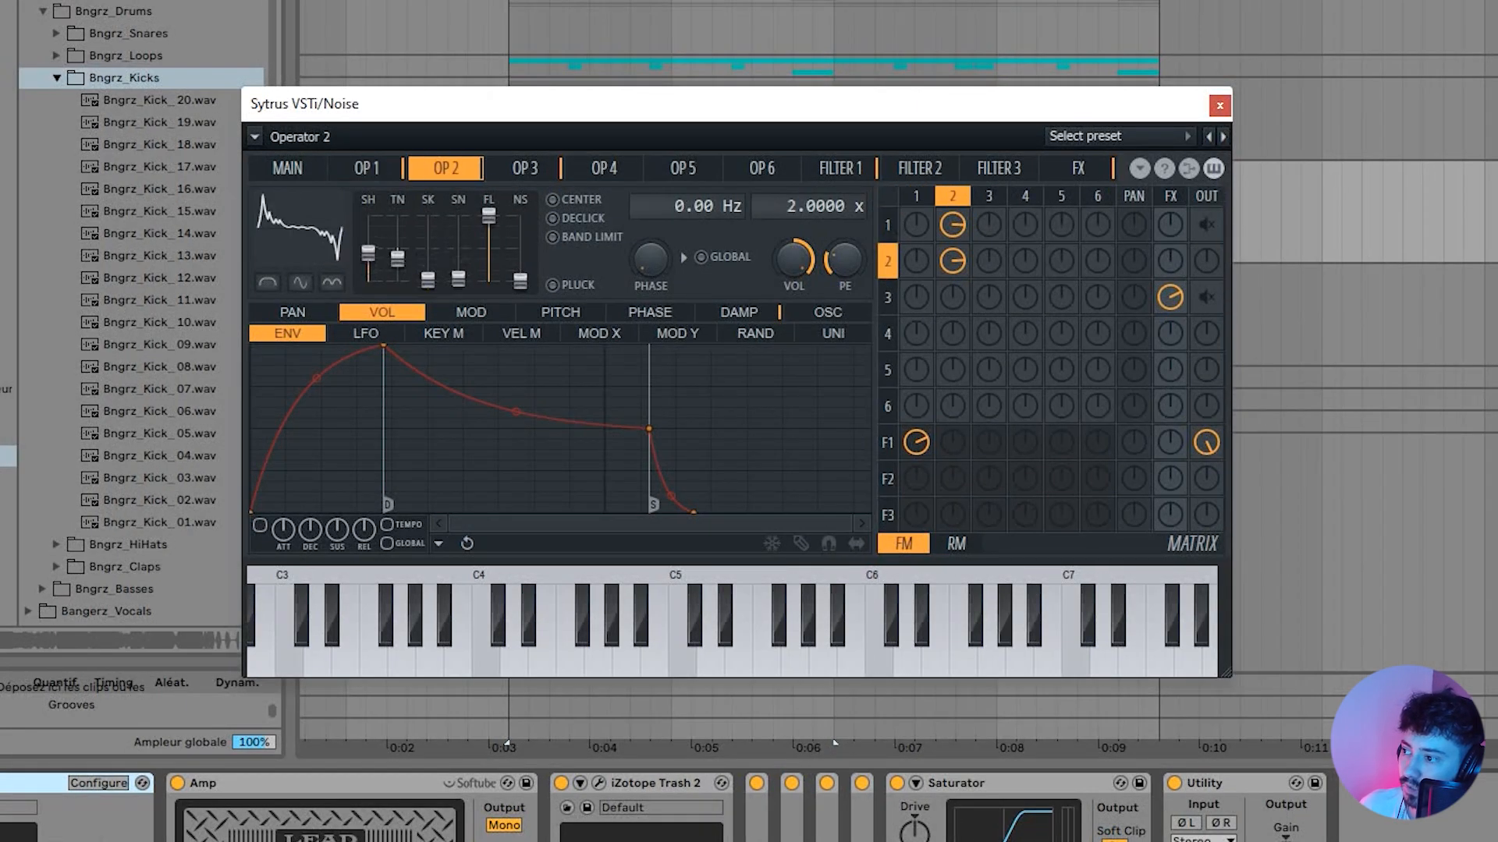
click(367, 168)
click(446, 169)
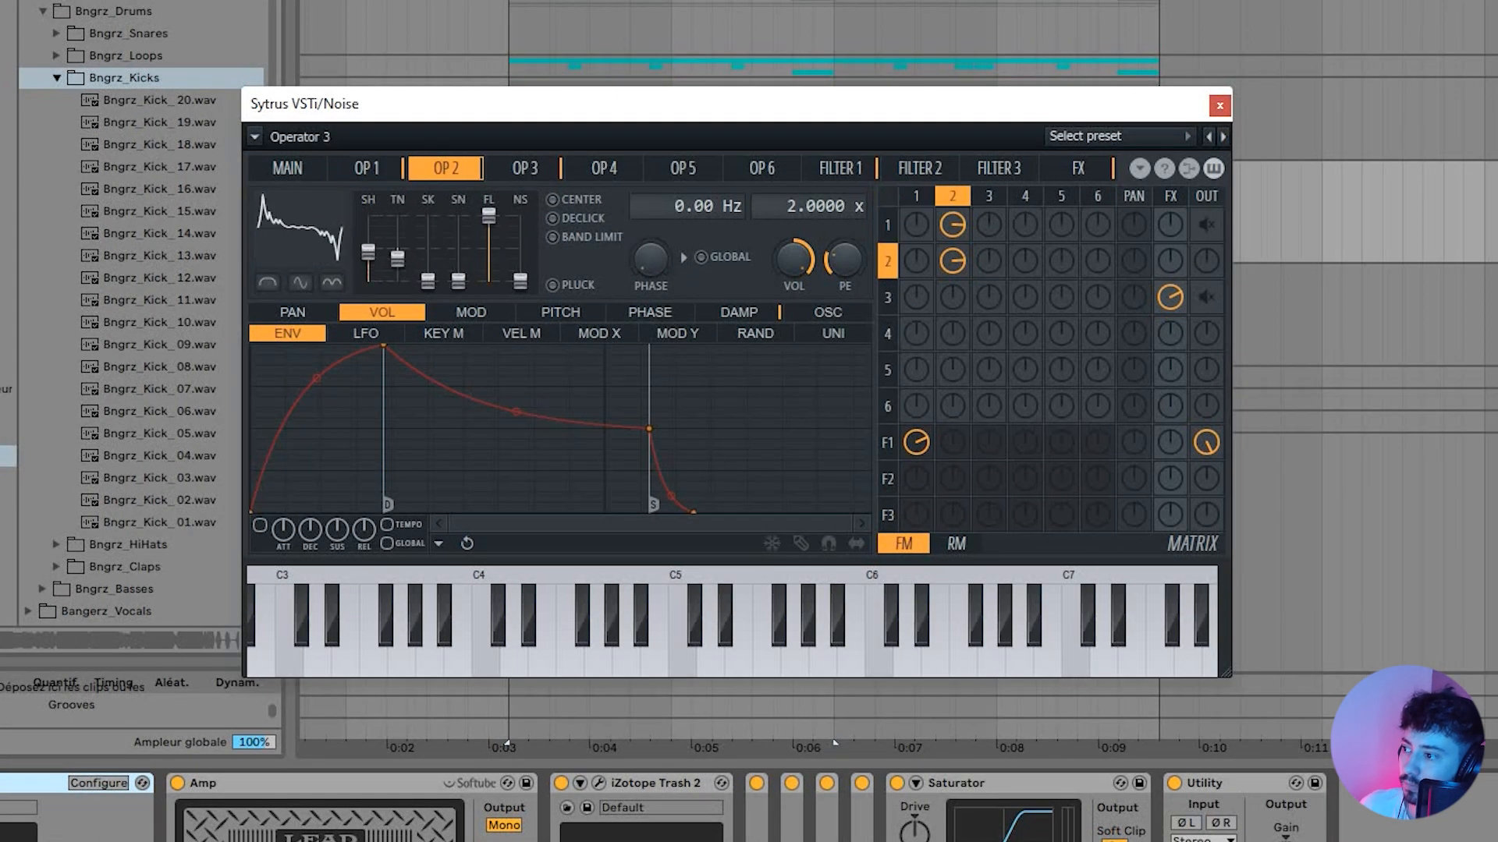
click(1219, 105)
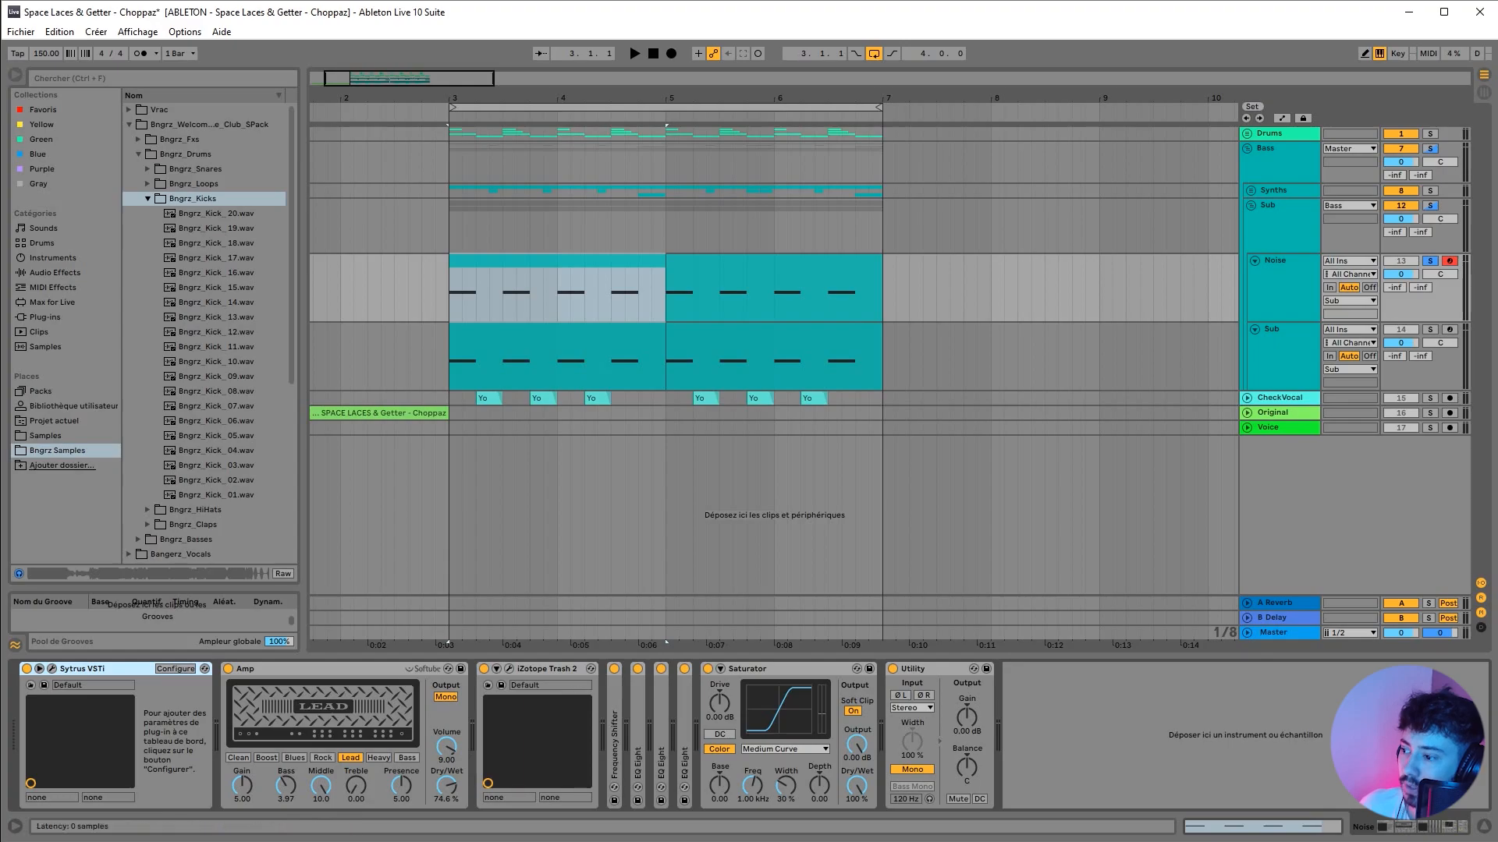
double_click(255, 668)
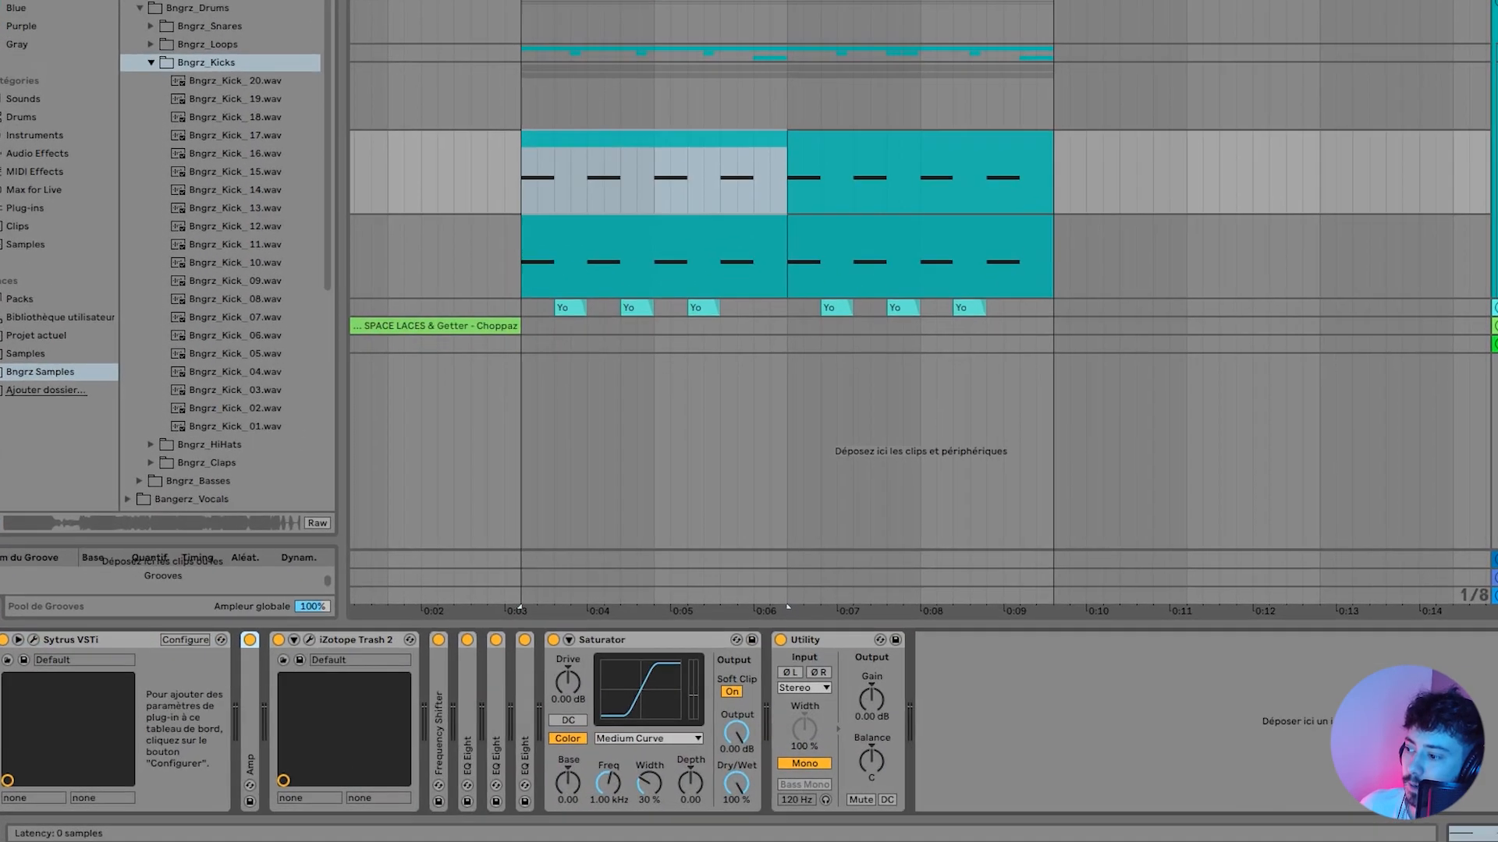
Step: Expand the Amp device in the Noise track's chain to view its settings, and select iZotope Trash 2
double_click(227, 721)
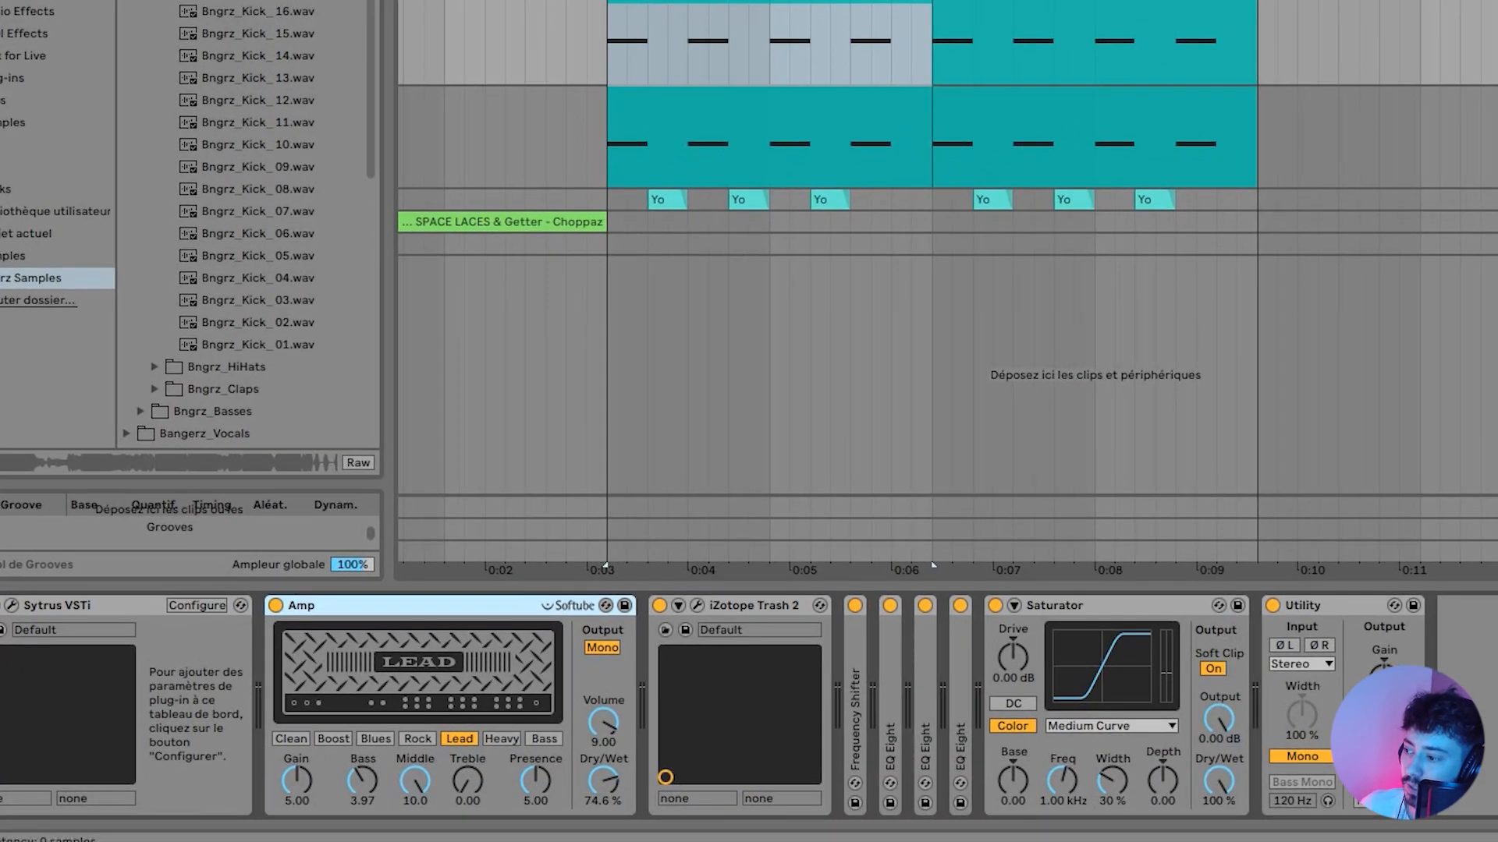
click(696, 606)
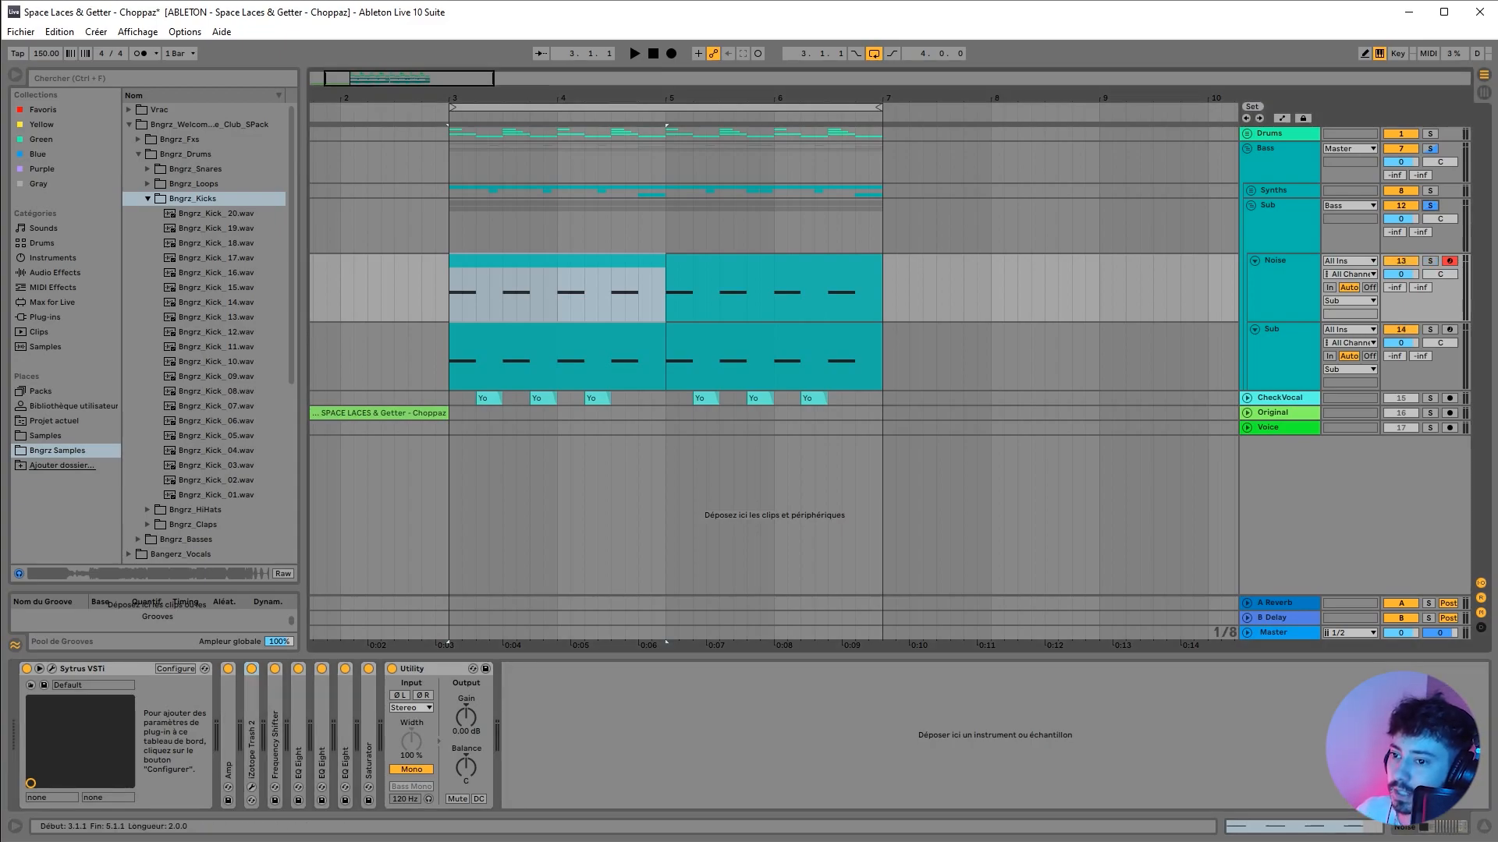
Step: Select the Sub group, play it in solo, and turn its solo off
click(1282, 220)
key(space)
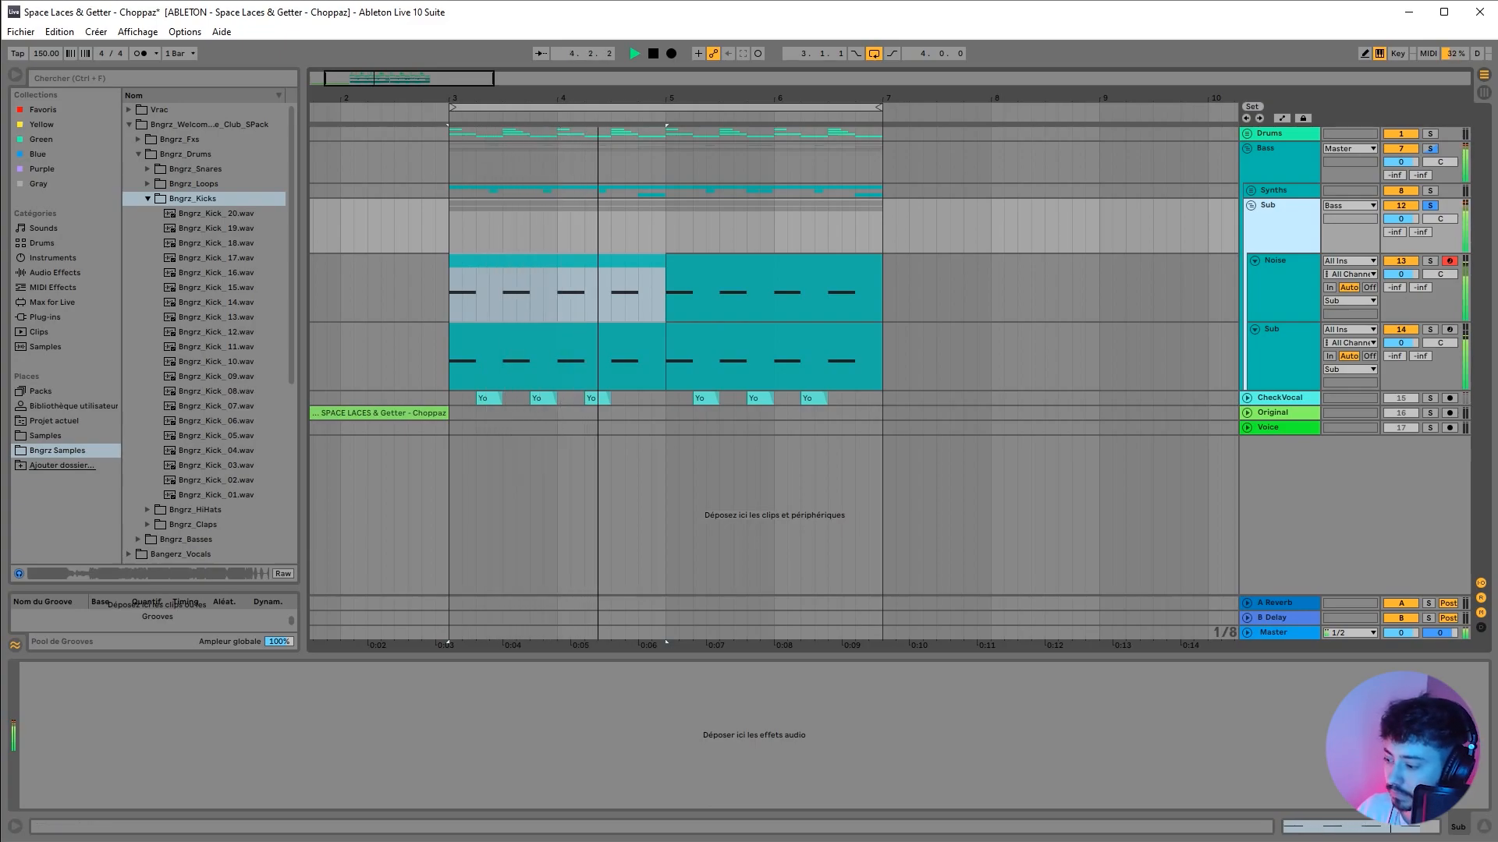
key(space)
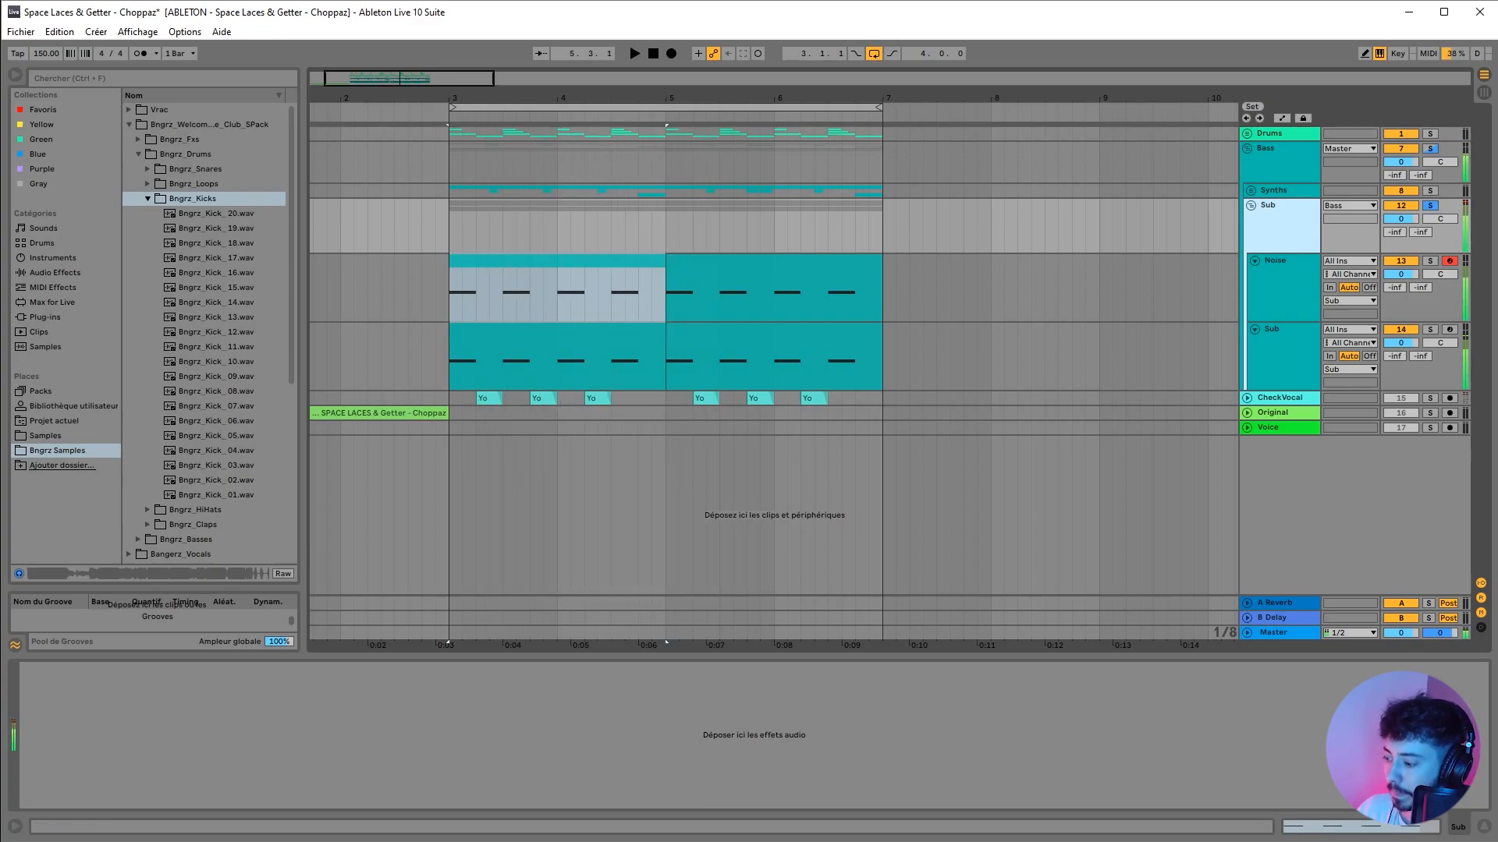
key(s)
Step: Unfold the Drums group and play the full arrangement from bar 2
click(1247, 133)
drag(460, 98, 648, 156)
scroll(409, 351, down, 2)
click(409, 351)
key(space)
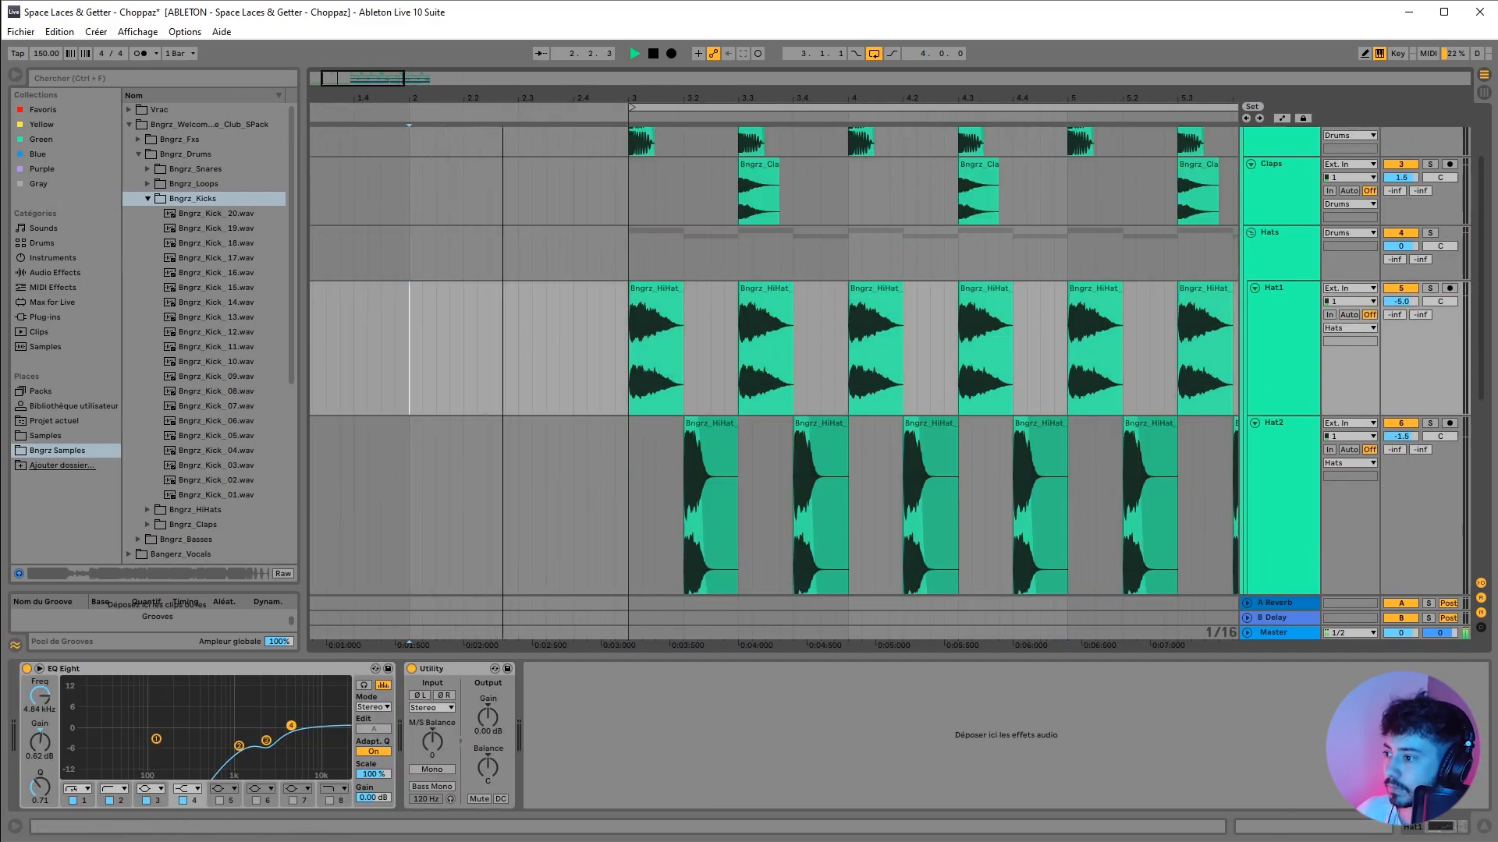
Step: Hide the device view and collapse the Kick track in the arrangement
key(ctrl+alt+l)
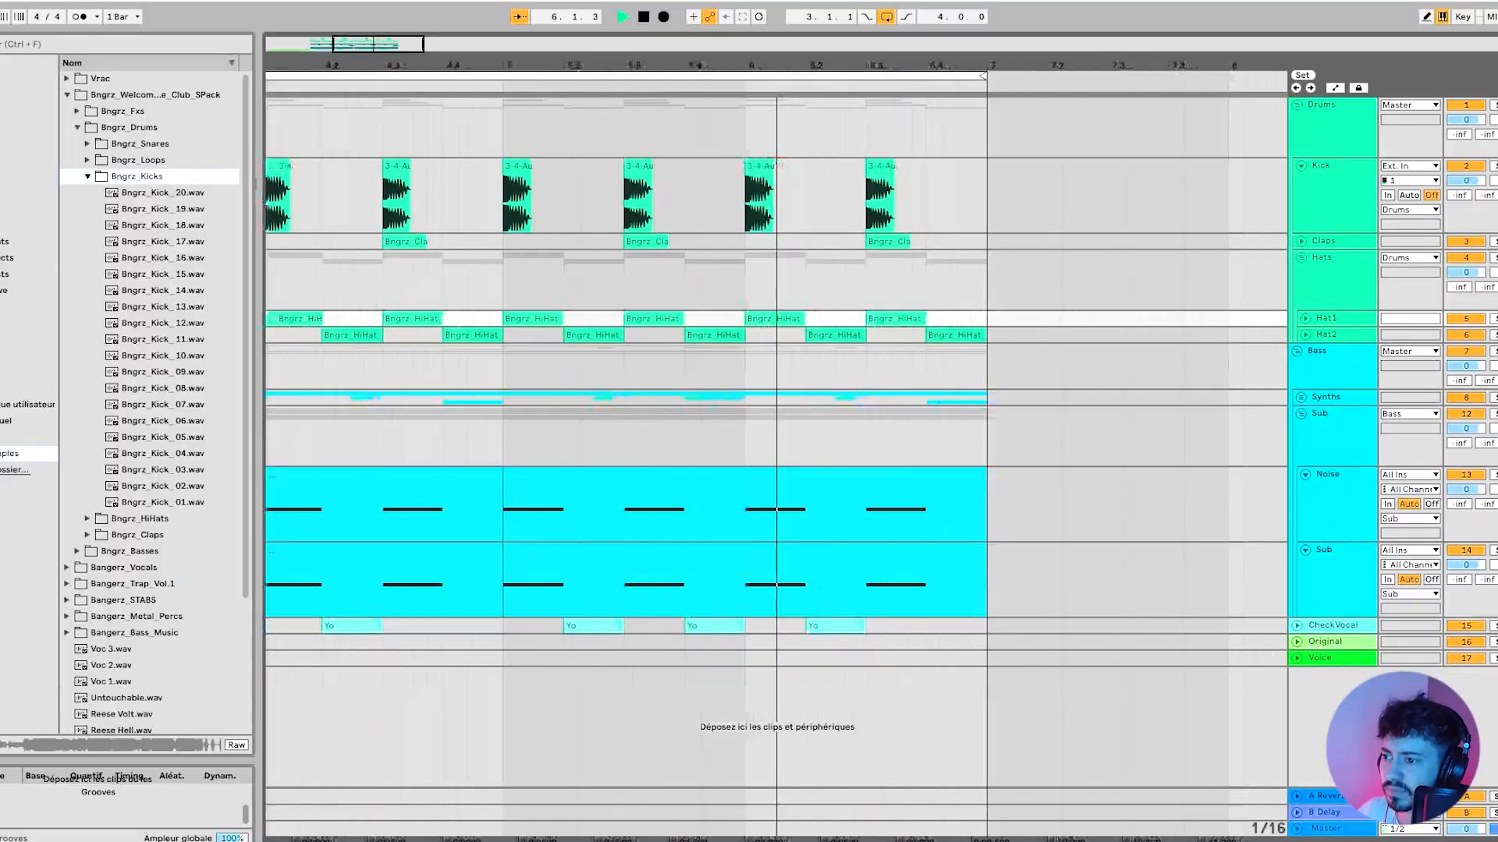
click(1251, 189)
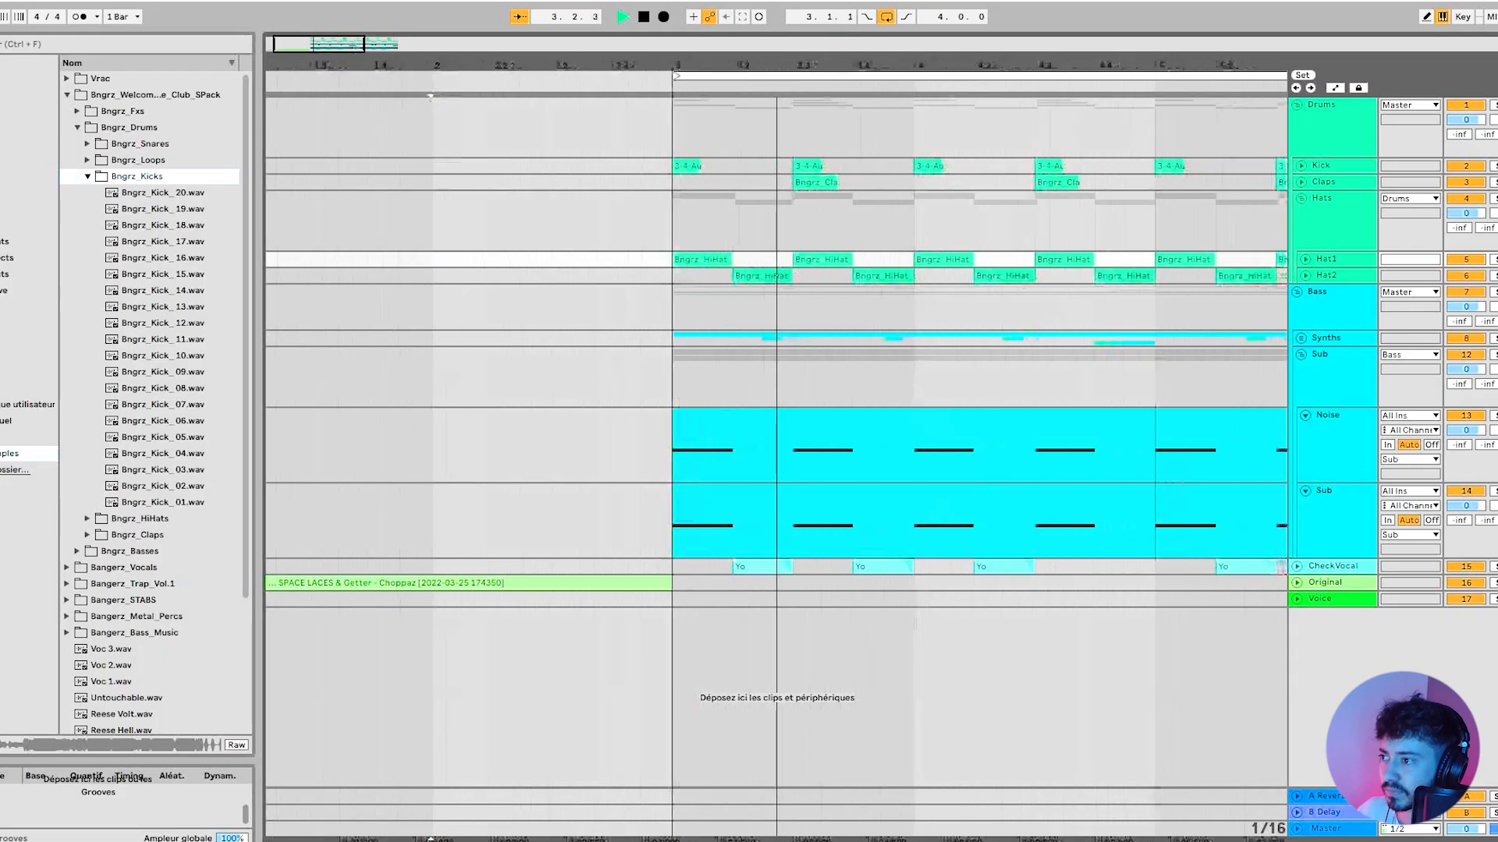